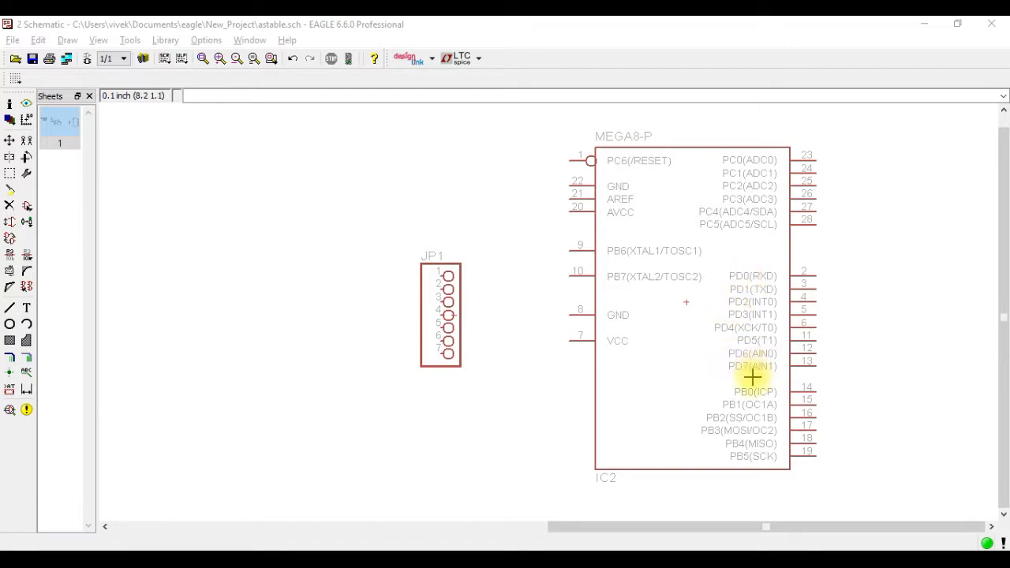
# Draw a net from JP1 pin 1 around beneath IC2 to its PD0(RXD) pin
pyautogui.scroll(-1, 468, 219)
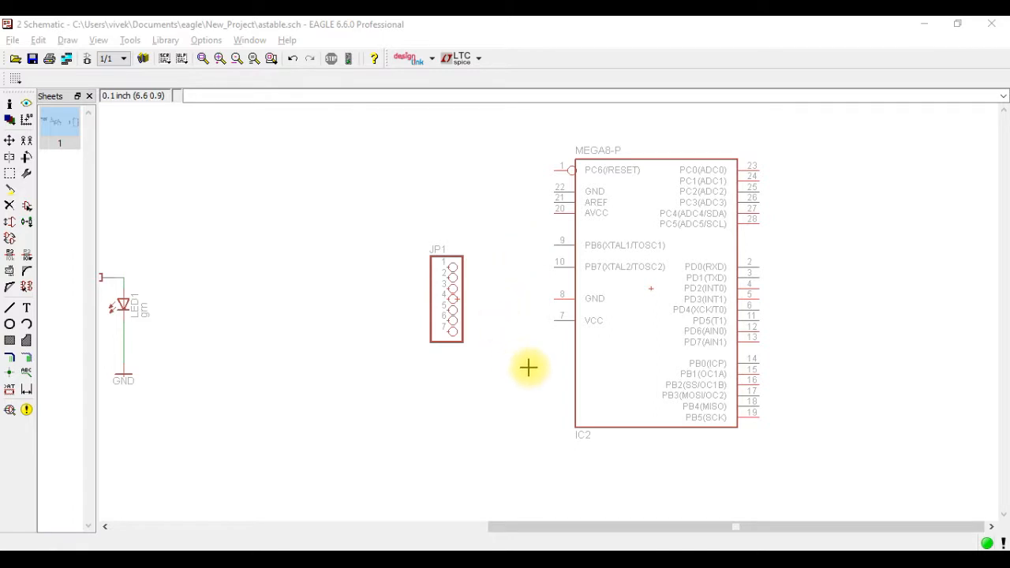
pyautogui.scroll(1, 529, 366)
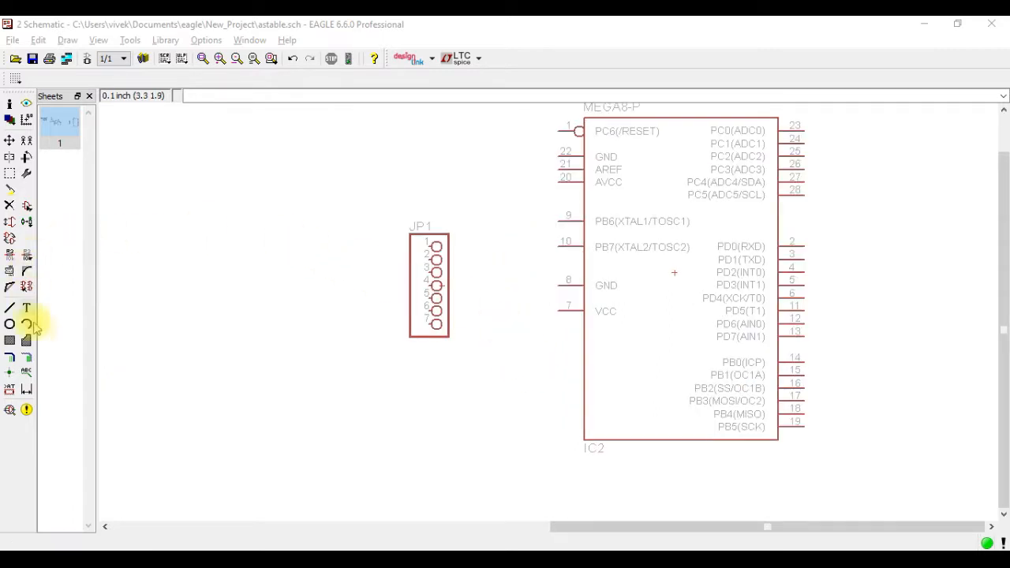
pyautogui.click(27, 358)
pyautogui.click(428, 247)
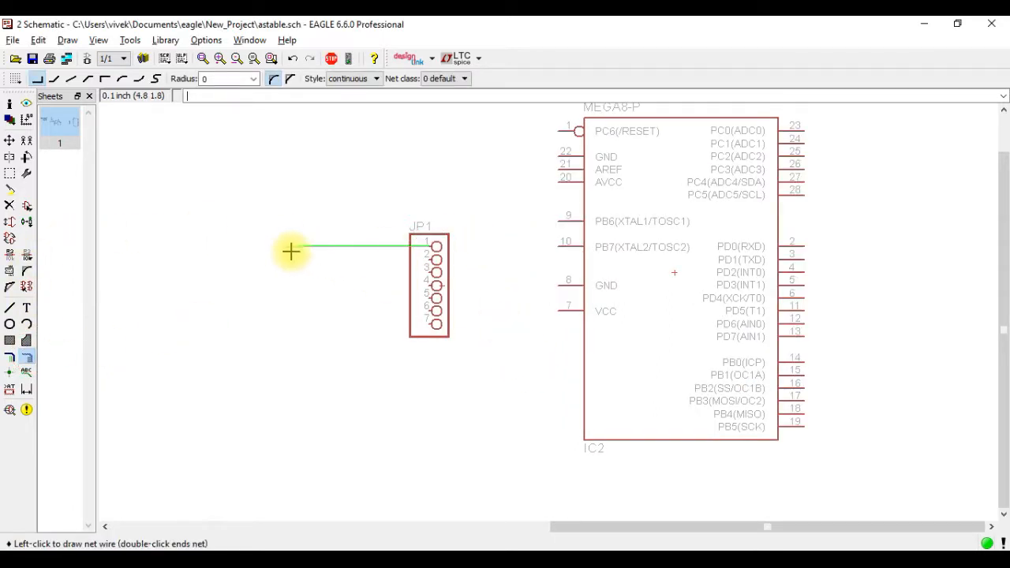
pyautogui.click(275, 247)
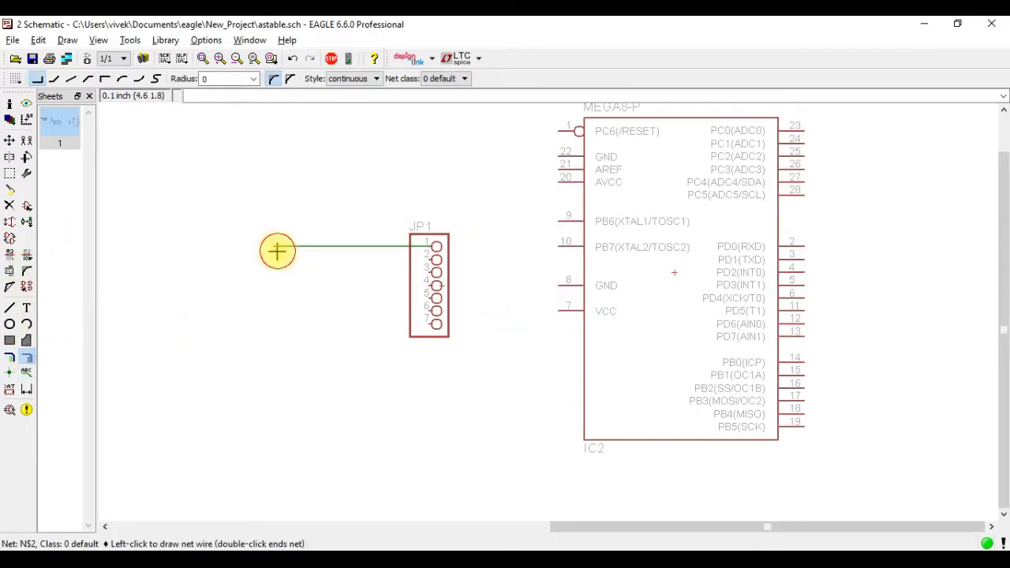
pyautogui.click(268, 505)
pyautogui.click(929, 439)
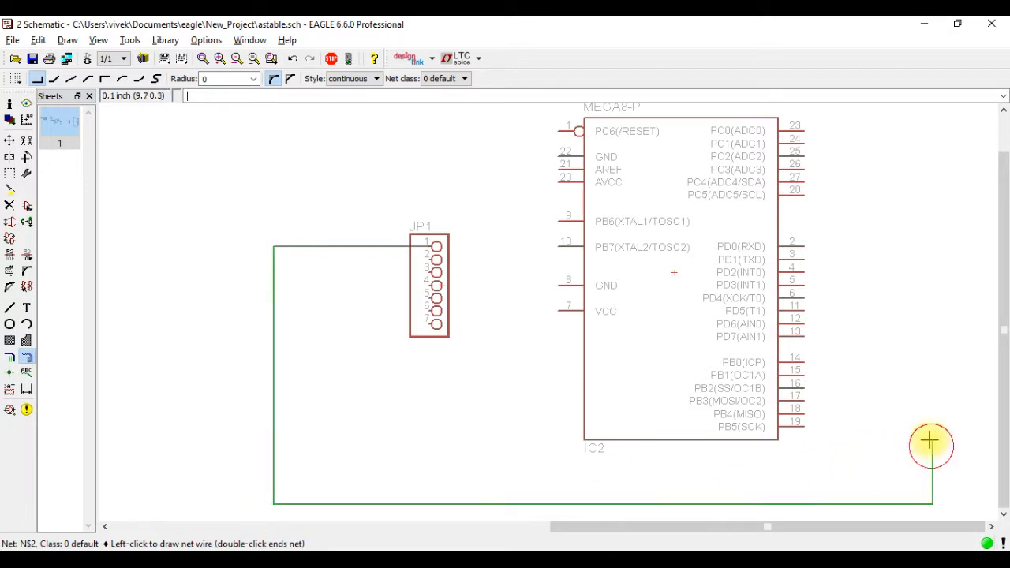
pyautogui.click(932, 247)
pyautogui.click(803, 247)
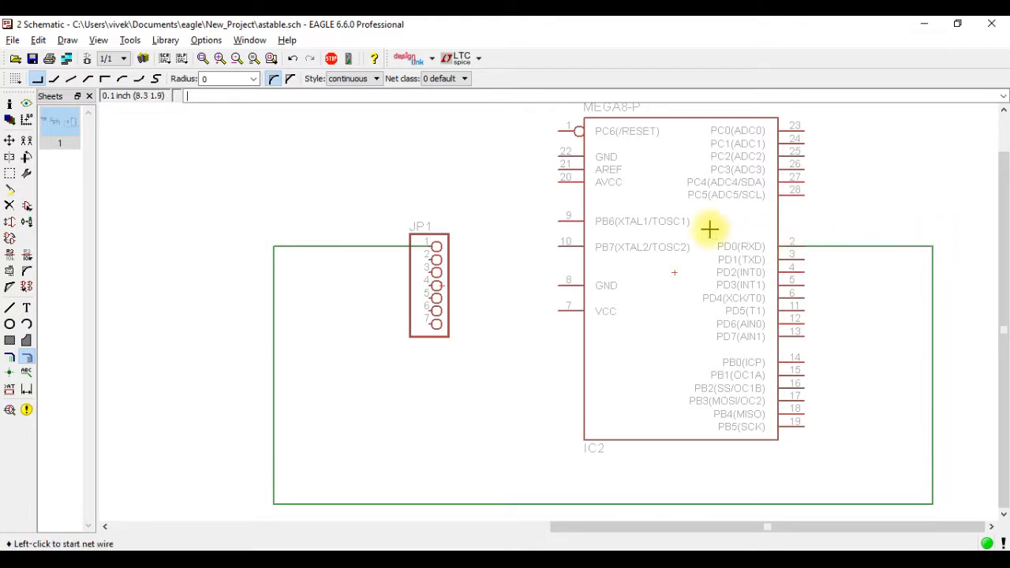
# Draw a net from JP1 pin 2 to IC2's PD1(TXD) pin, running inside the first net
pyautogui.click(418, 255)
pyautogui.click(286, 260)
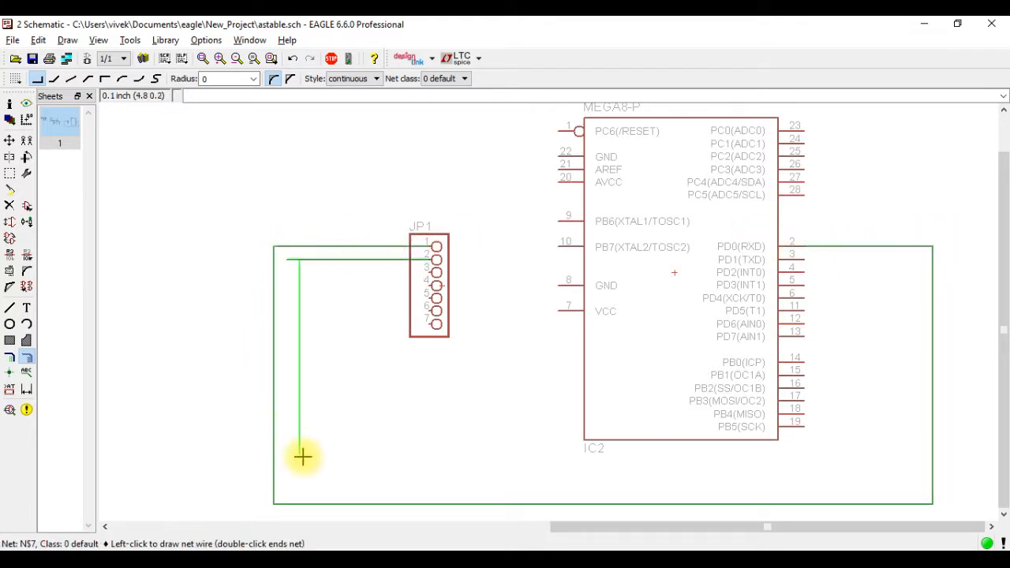
pyautogui.click(288, 490)
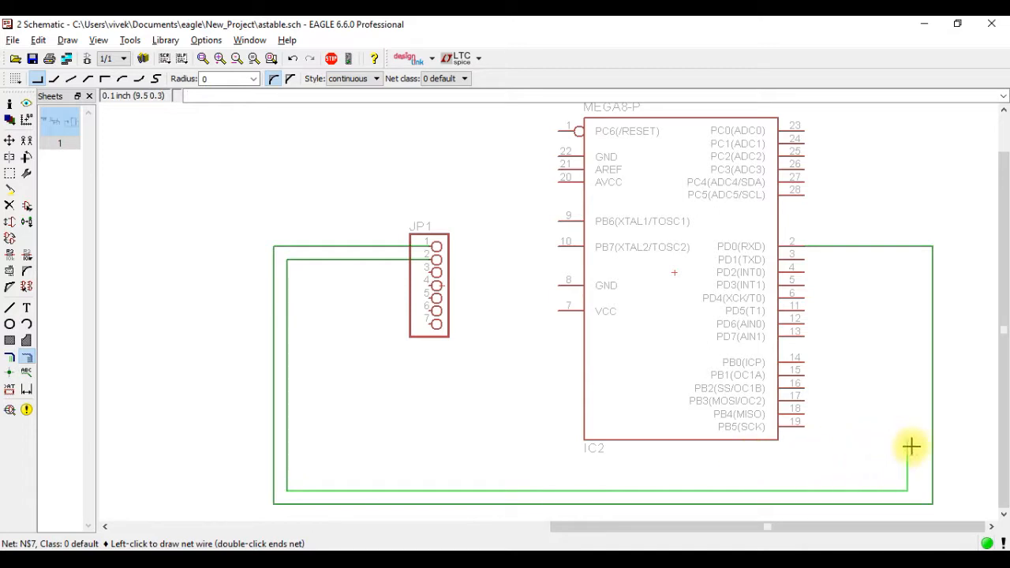
pyautogui.click(919, 261)
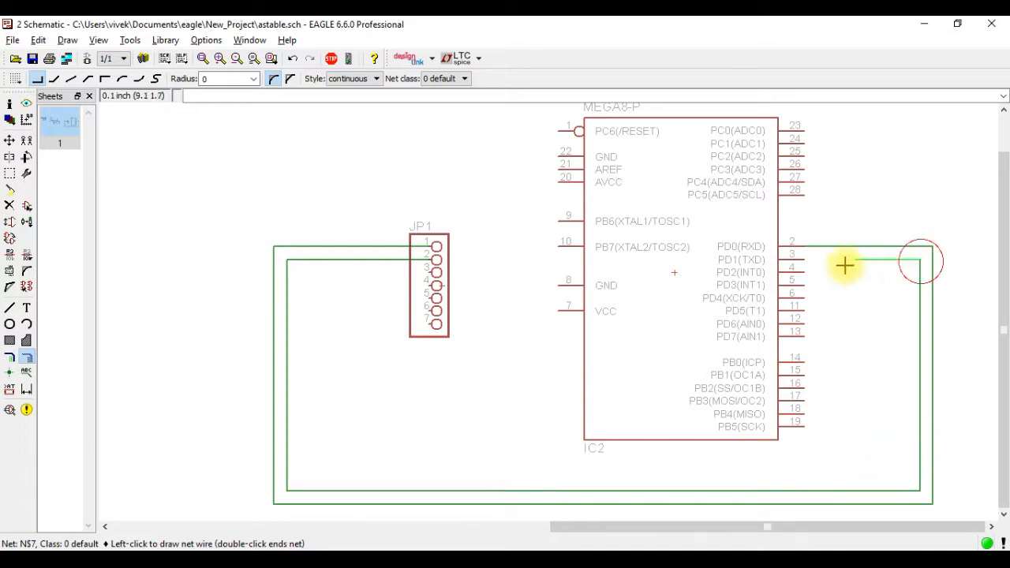
pyautogui.click(802, 259)
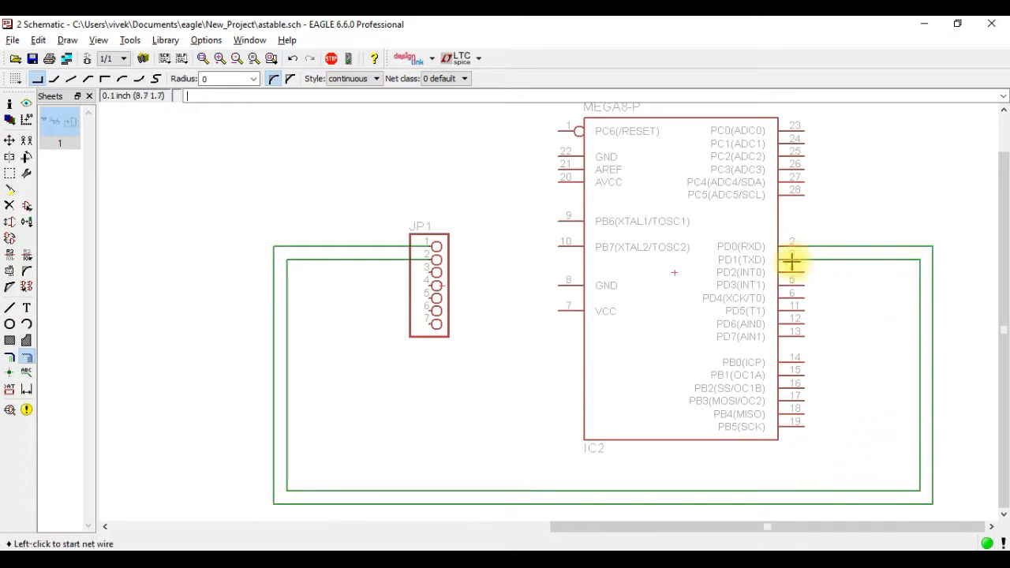
# Draw a net from JP1 pin 3 to IC2's PD2(INT0) pin, nested inside the previous two nets
pyautogui.click(426, 272)
pyautogui.click(299, 272)
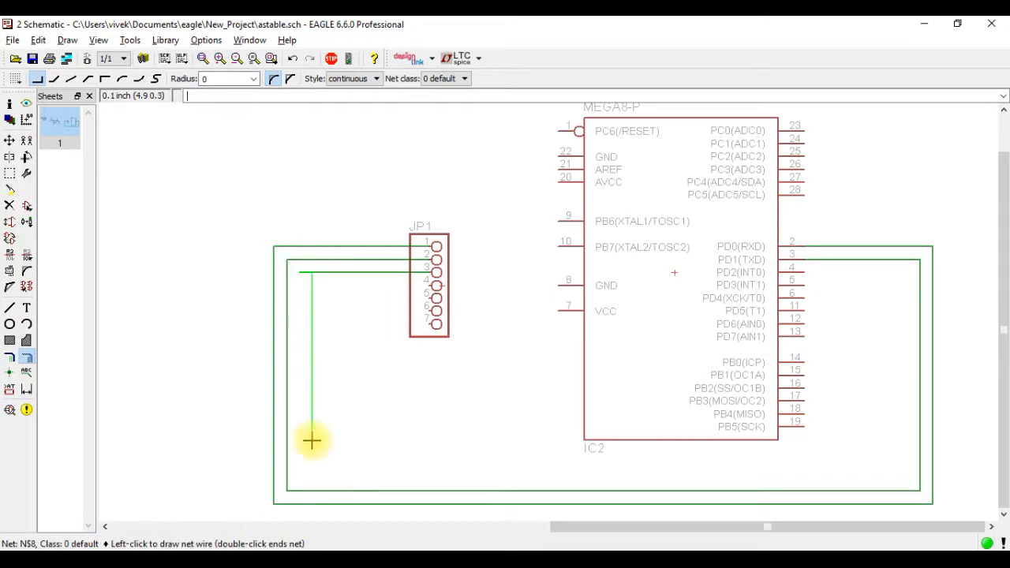
pyautogui.click(299, 478)
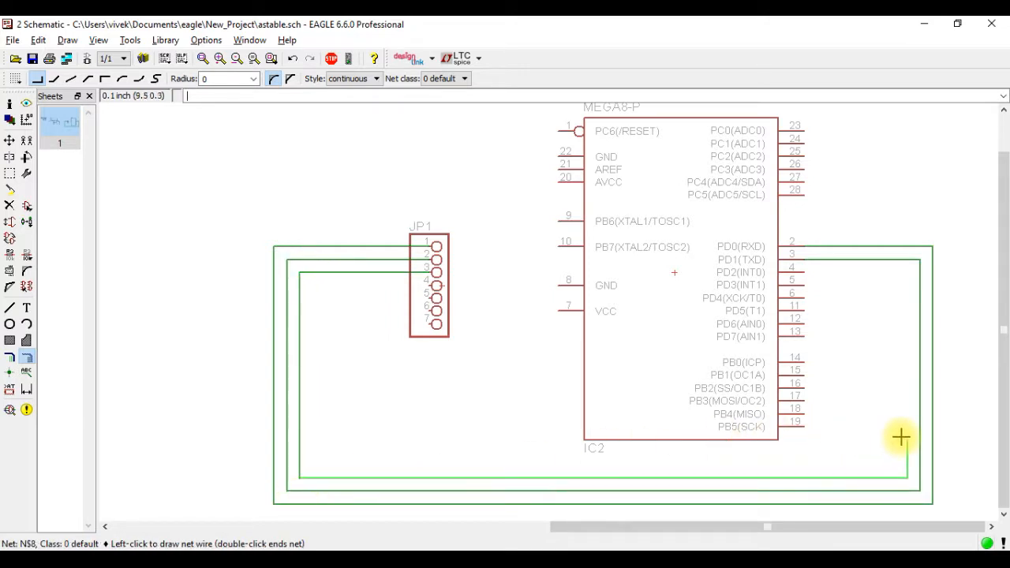
pyautogui.click(907, 276)
pyautogui.click(803, 272)
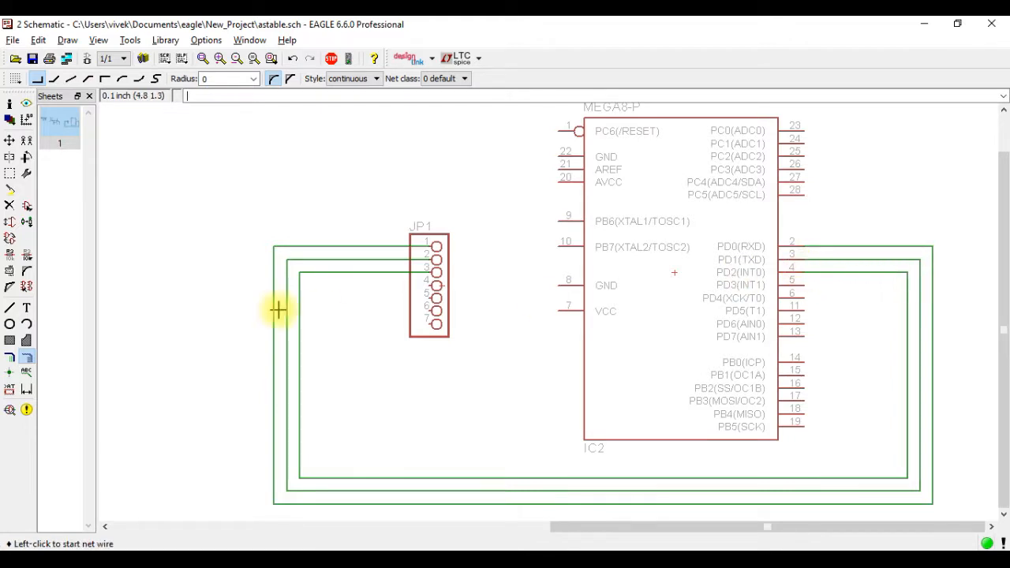
# Draw a net from JP1 pin 4 beneath IC2 to its PD3(INT1) pin, inside the existing nets
pyautogui.click(414, 286)
pyautogui.click(315, 283)
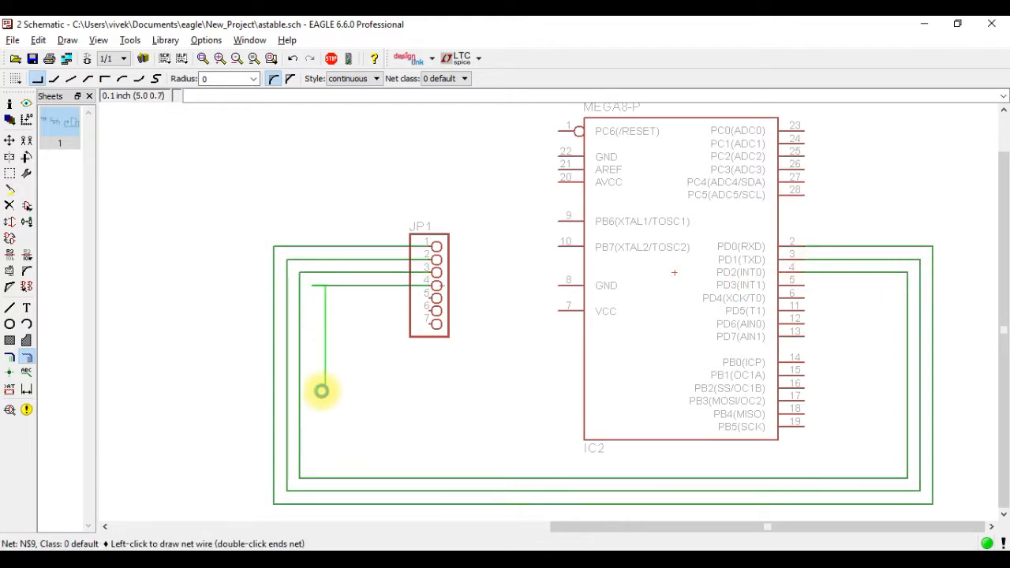
pyautogui.click(309, 466)
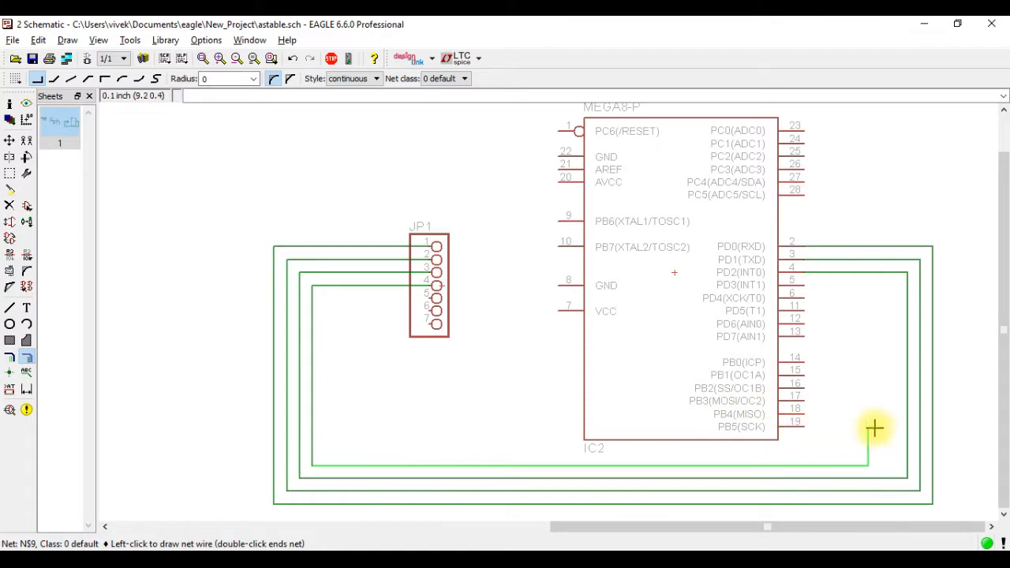
pyautogui.click(898, 423)
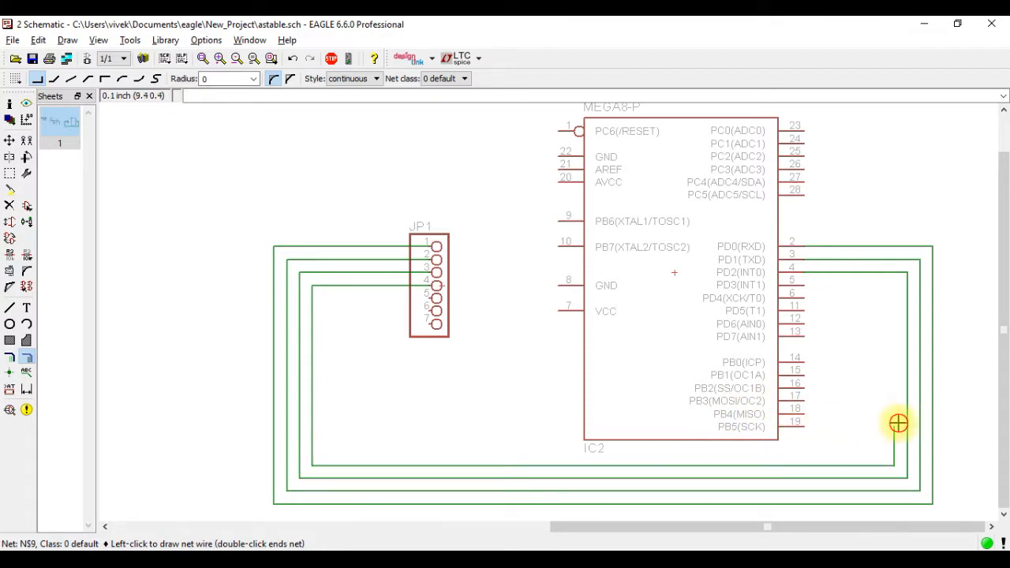
pyautogui.click(894, 285)
pyautogui.click(800, 284)
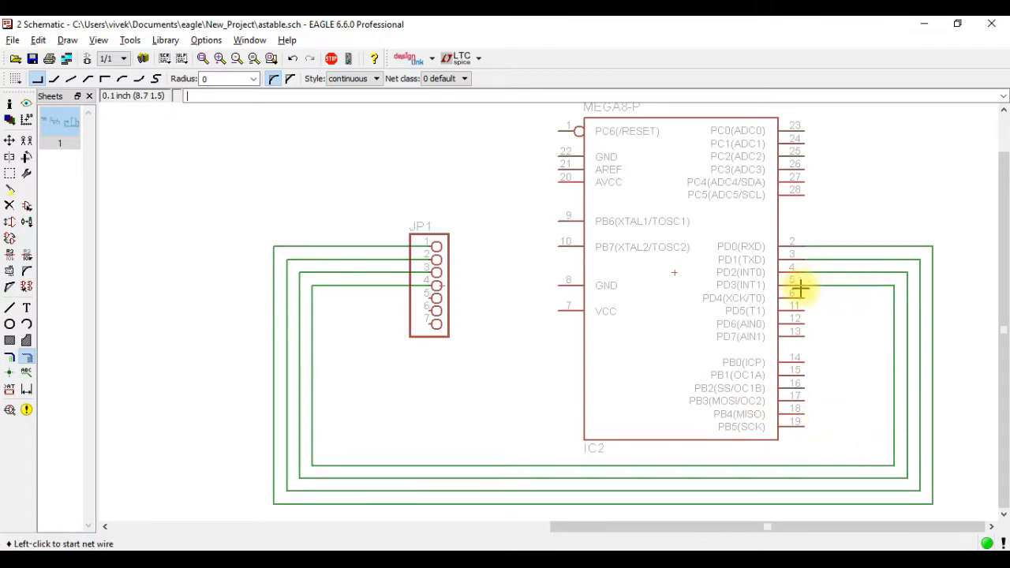
# Draw a net from JP1 pin 5 beneath IC2 to its PD4(XCK/T0) pin, as the innermost wire
pyautogui.click(436, 298)
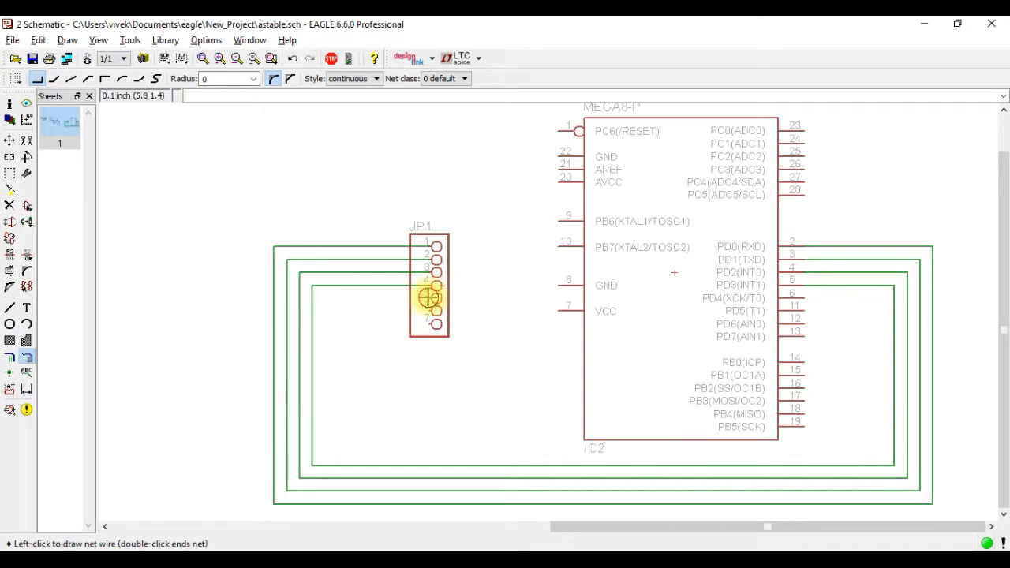
pyautogui.click(325, 298)
pyautogui.click(326, 452)
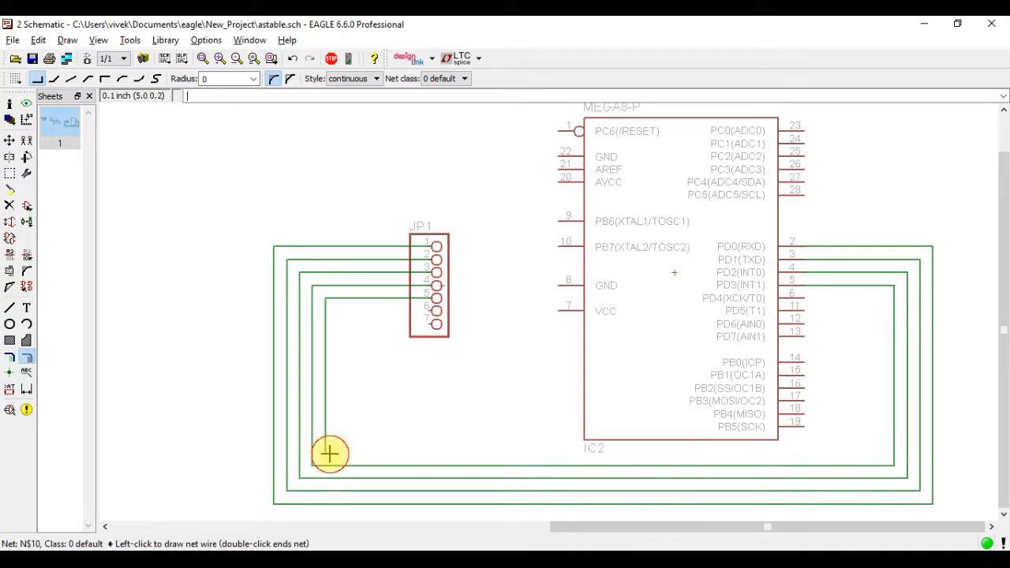
pyautogui.click(881, 401)
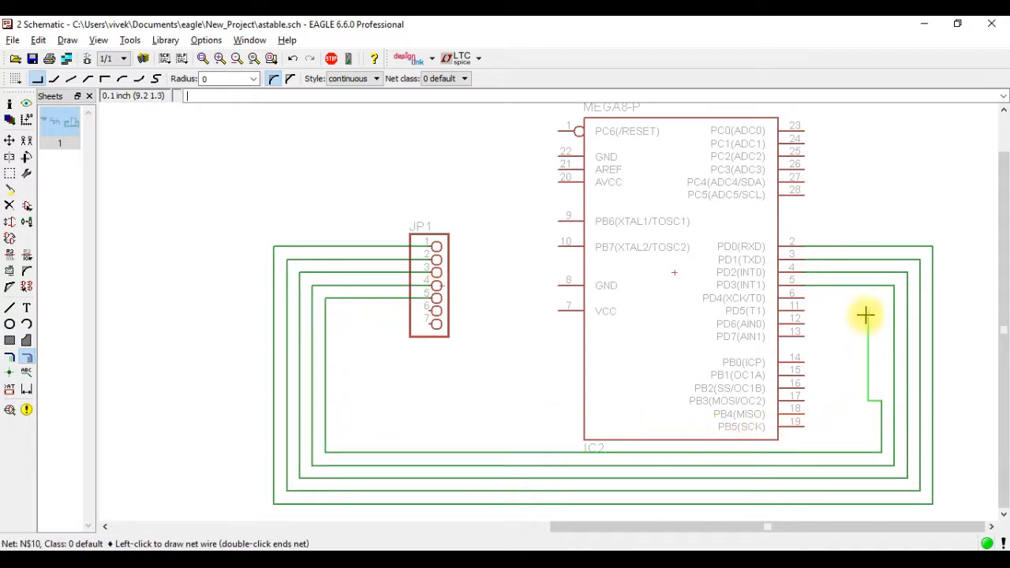
pyautogui.click(800, 298)
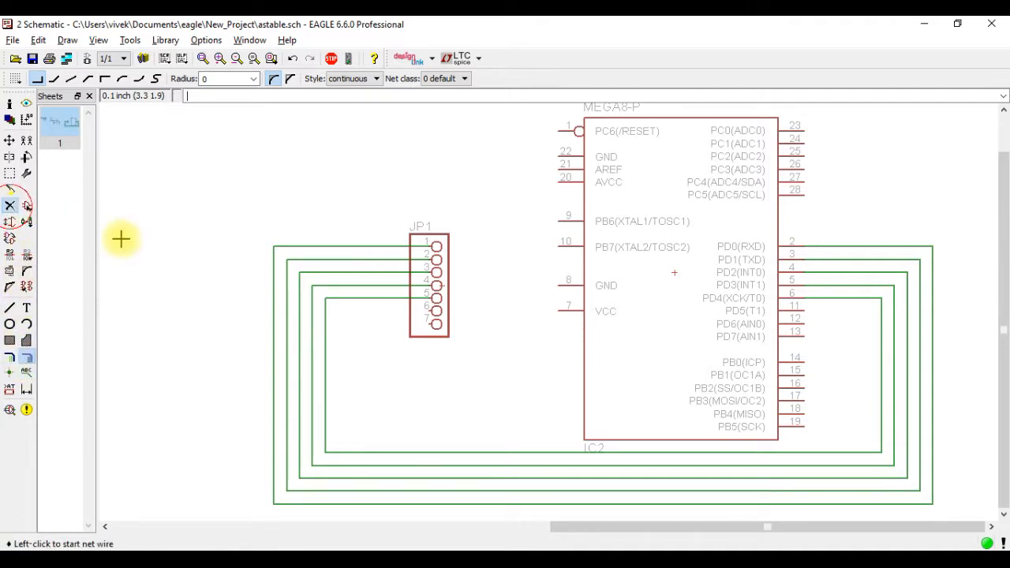
# Delete the vertical and horizontal net segments on the left side of JP1
pyautogui.click(273, 339)
pyautogui.click(286, 341)
pyautogui.click(299, 347)
pyautogui.click(312, 354)
pyautogui.click(325, 360)
pyautogui.click(345, 292)
pyautogui.click(343, 291)
pyautogui.click(342, 285)
pyautogui.click(342, 272)
pyautogui.click(337, 251)
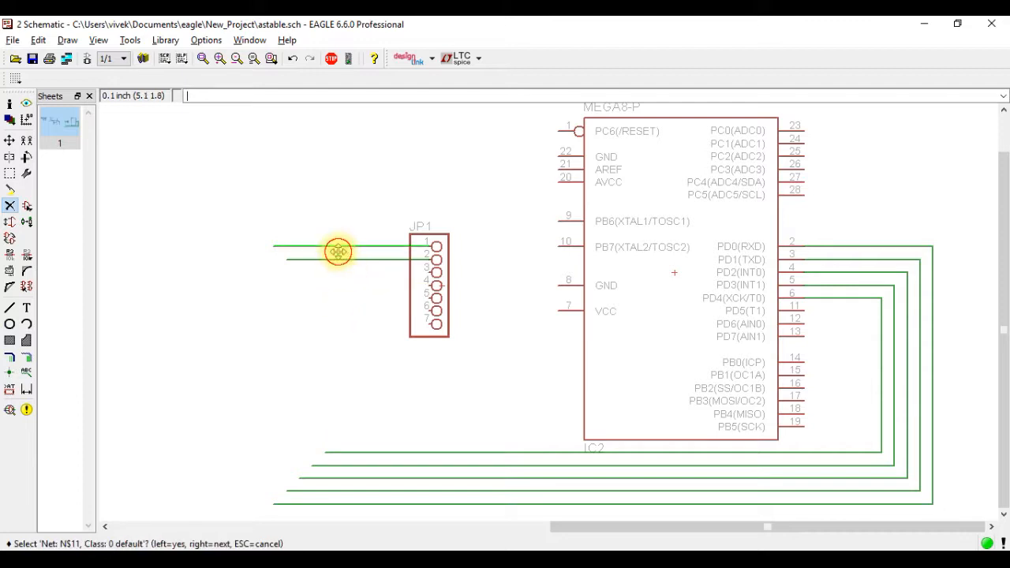
pyautogui.click(336, 246)
pyautogui.click(338, 260)
# Delete the five long horizontal net segments running beneath JP1 and IC2
pyautogui.click(377, 465)
pyautogui.click(378, 477)
pyautogui.click(378, 490)
pyautogui.click(383, 502)
pyautogui.click(405, 452)
# Delete the remaining vertical and horizontal net segments on the right side of IC2
pyautogui.click(908, 368)
pyautogui.click(891, 365)
pyautogui.click(881, 365)
pyautogui.click(920, 367)
pyautogui.click(932, 371)
pyautogui.click(871, 298)
pyautogui.click(873, 285)
pyautogui.click(875, 273)
pyautogui.click(875, 259)
pyautogui.click(871, 247)
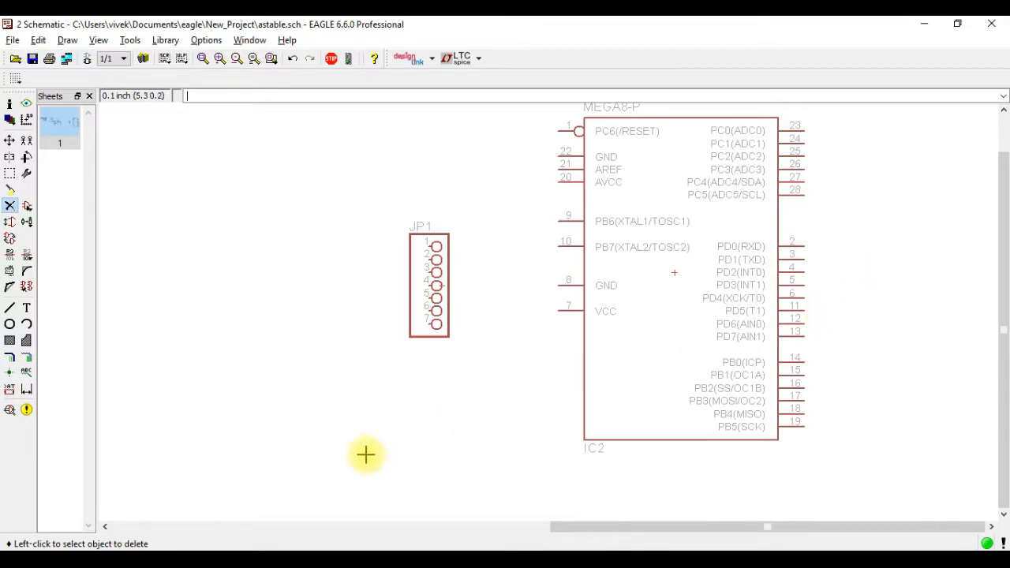
# Draw a U-shaped bus from the left of JP1, beneath both parts, and up along the right of IC2
pyautogui.click(10, 358)
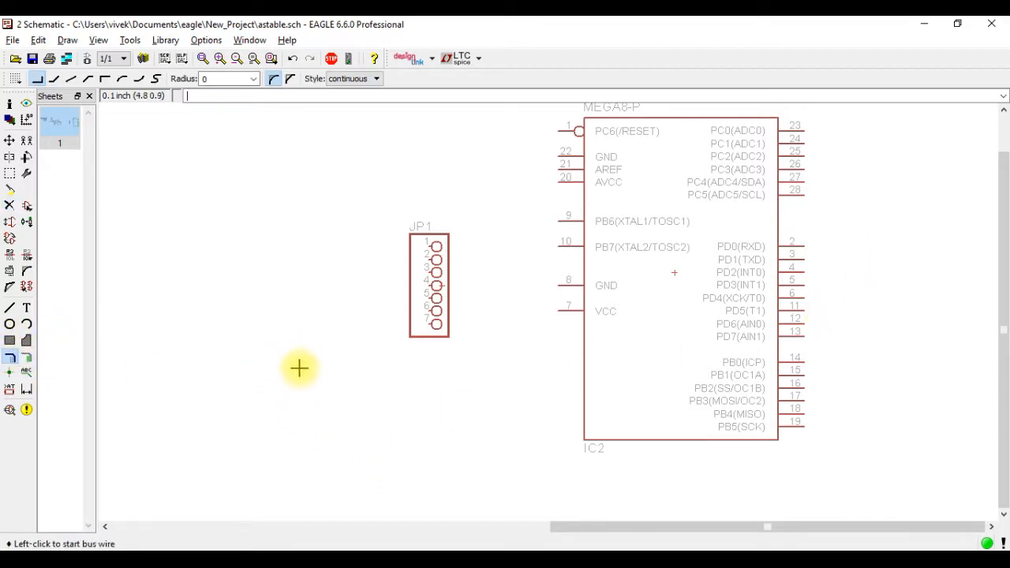
pyautogui.click(326, 232)
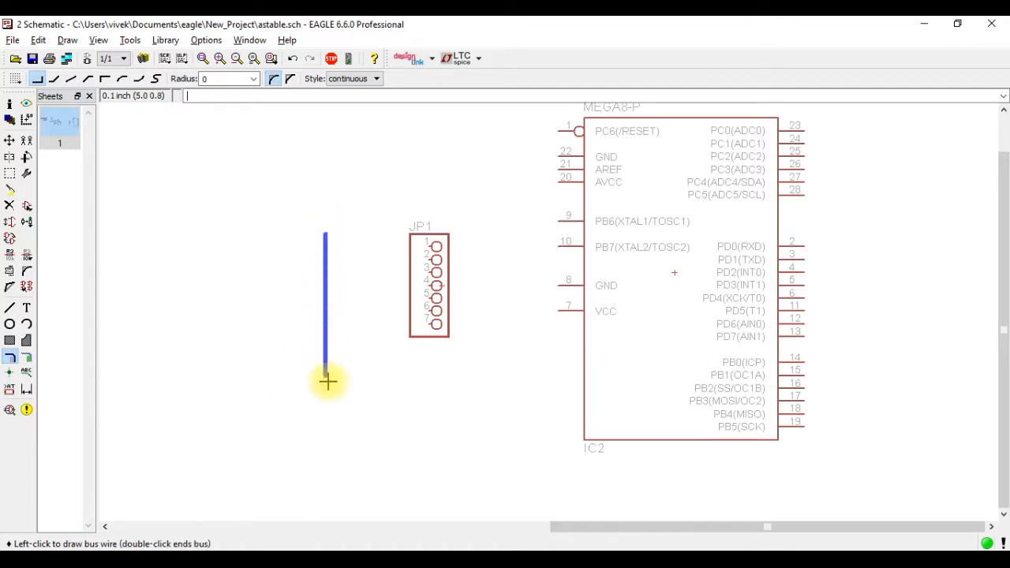
pyautogui.click(326, 489)
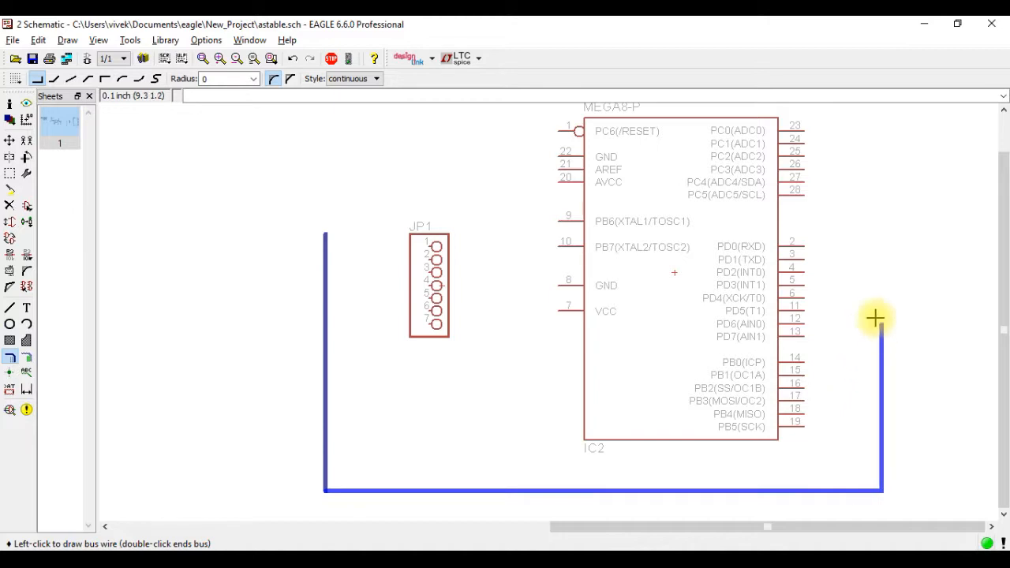
pyautogui.click(869, 234)
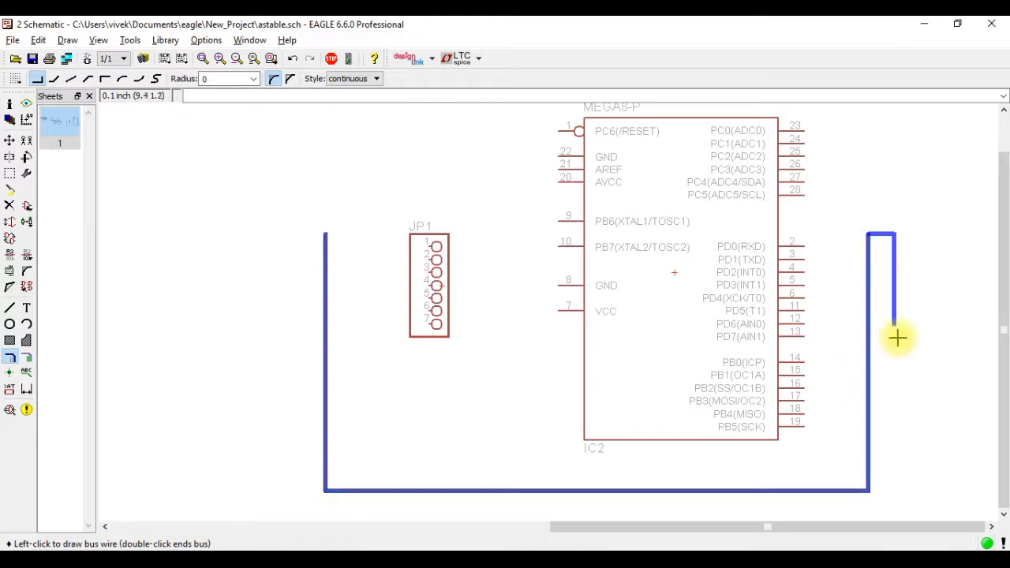
pyautogui.press('Escape')
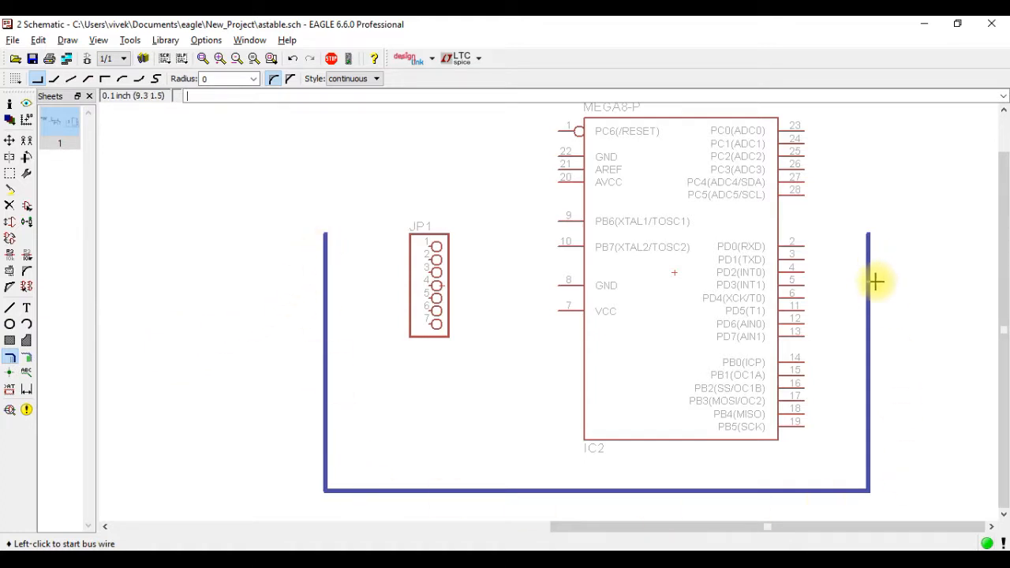
# Name the bus PD[0..6] and start a net from it to list its member signals
pyautogui.click(9, 254)
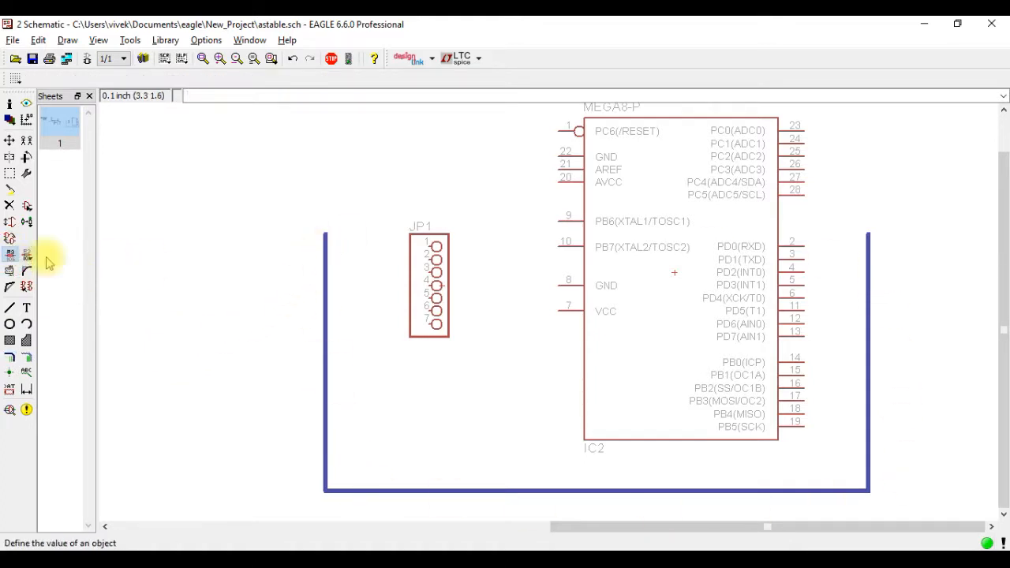
pyautogui.click(325, 284)
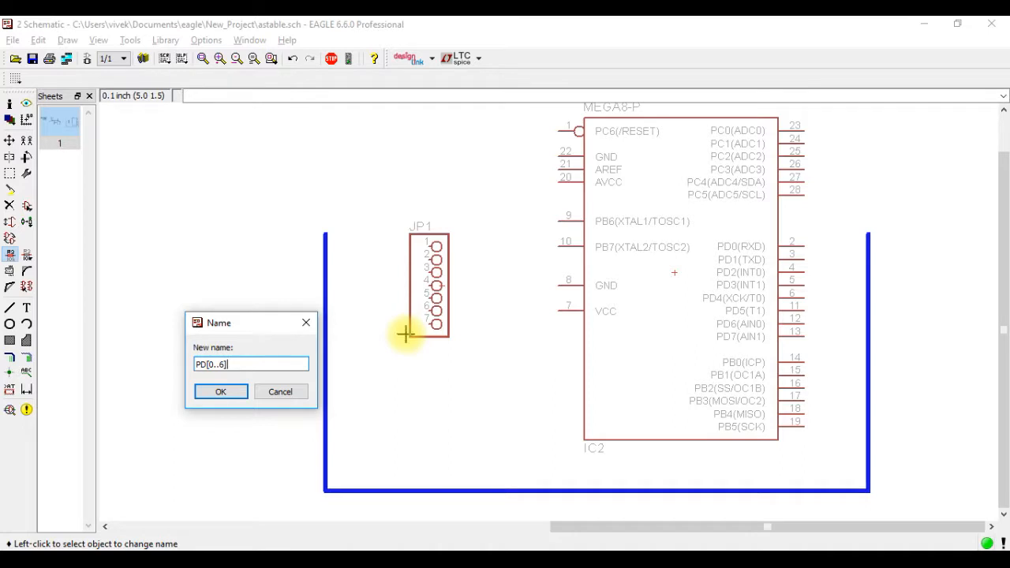
pyautogui.press('Return')
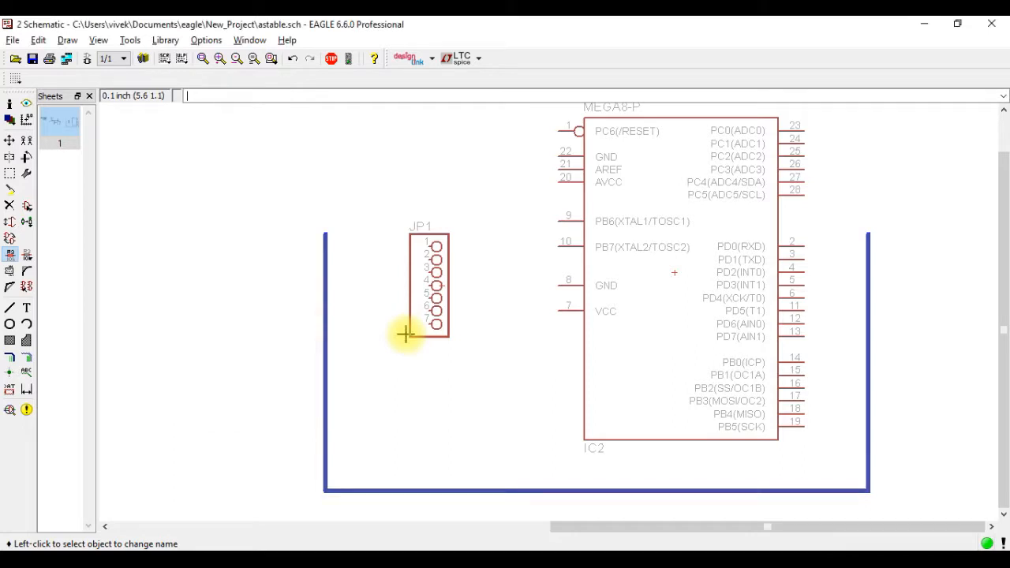
pyautogui.rightClick(325, 240)
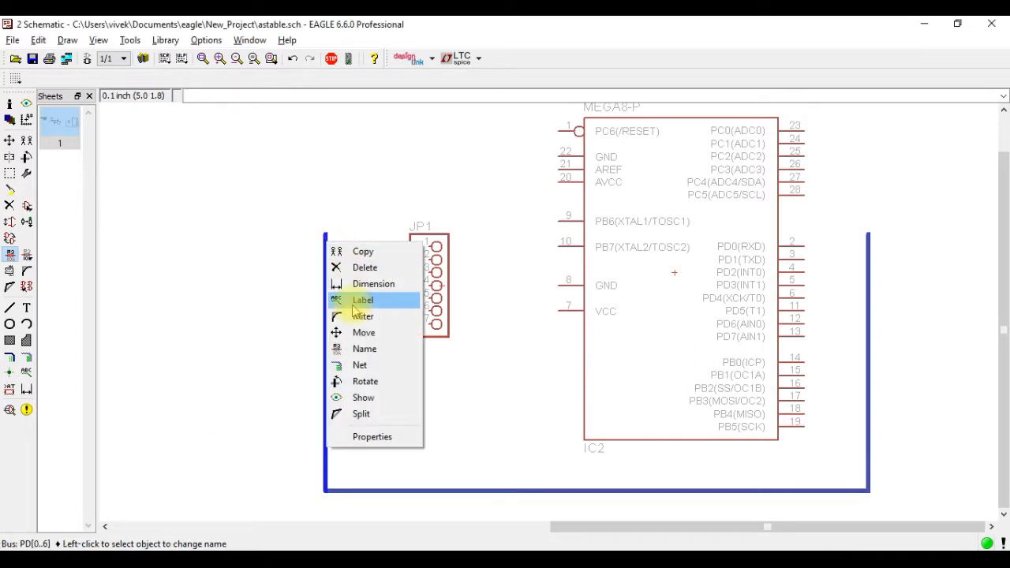
pyautogui.click(380, 367)
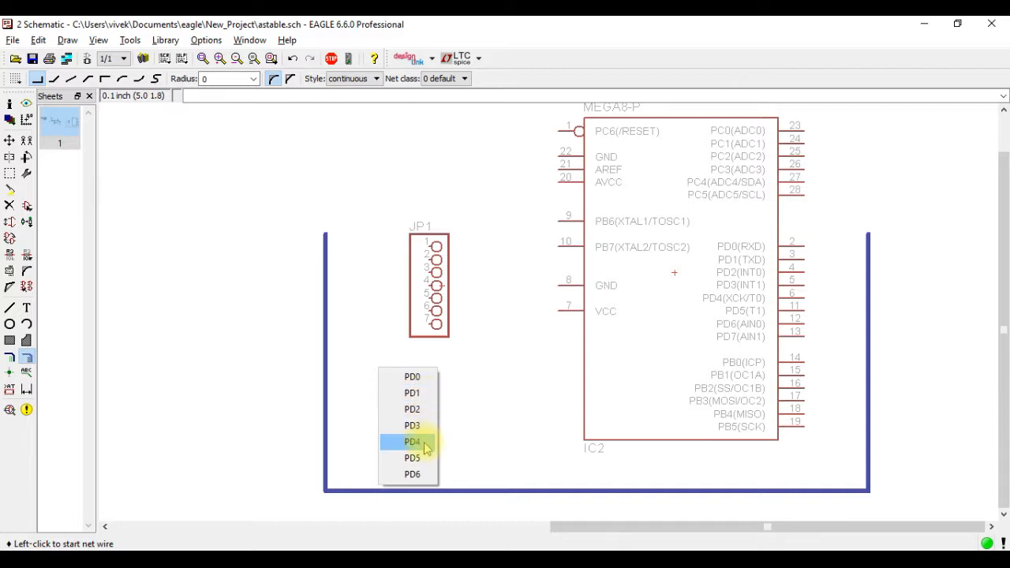
# Rename the bus RXD,TXD,INT0,INT1 and start a net from it to list its member signals
pyautogui.click(9, 254)
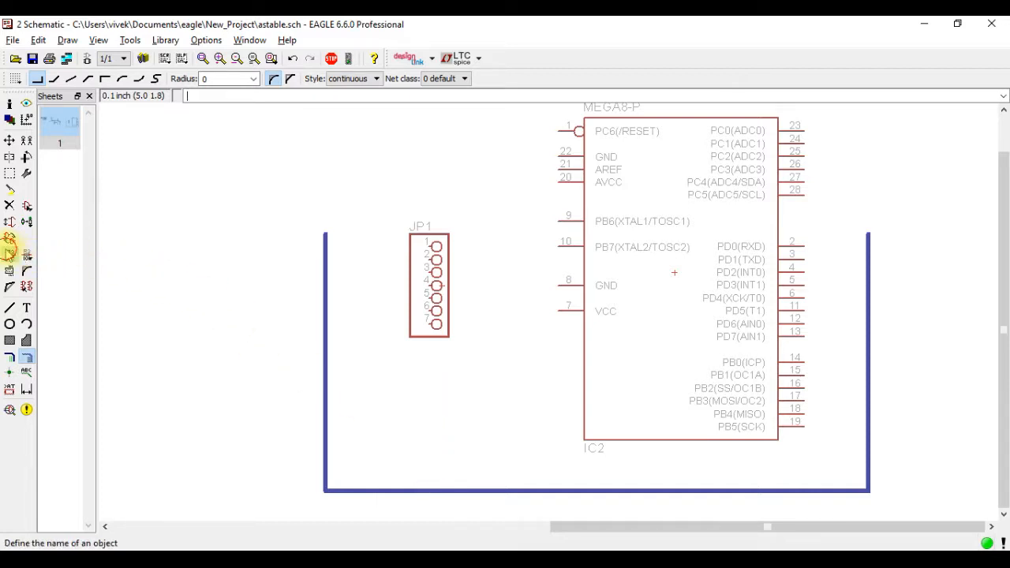
pyautogui.click(325, 256)
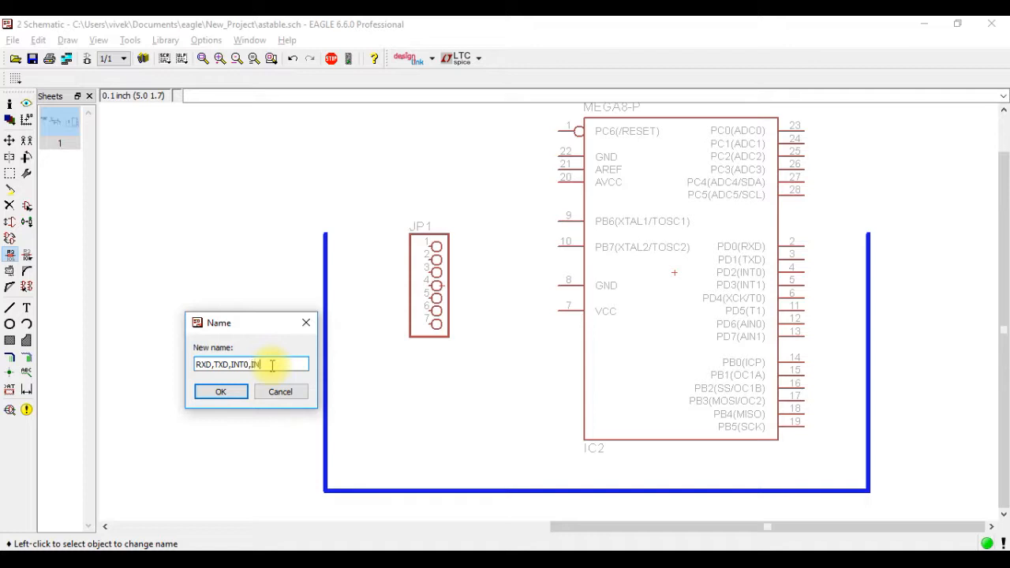
pyautogui.press('Return')
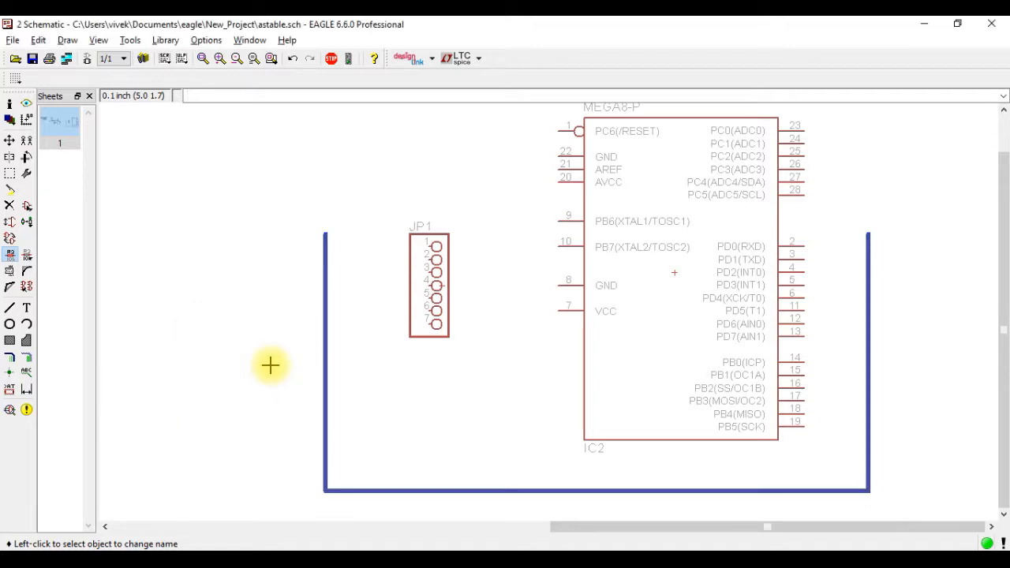
pyautogui.rightClick(325, 251)
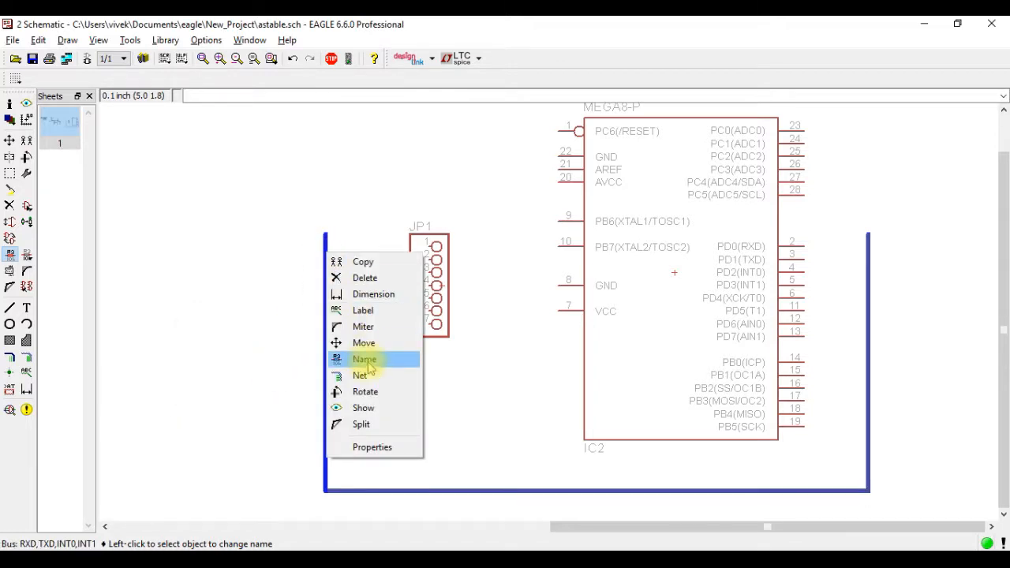
pyautogui.click(360, 376)
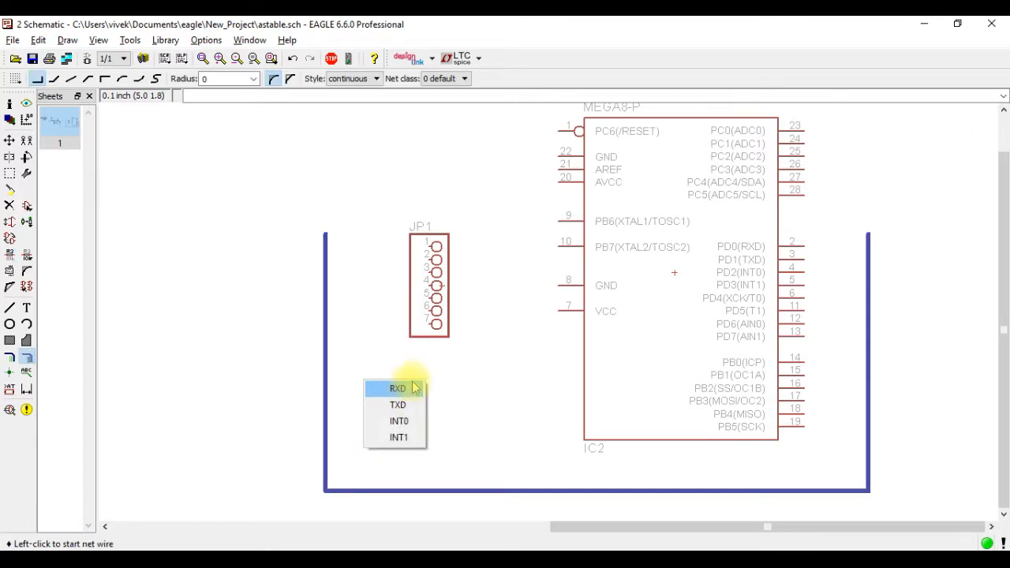
pyautogui.click(409, 444)
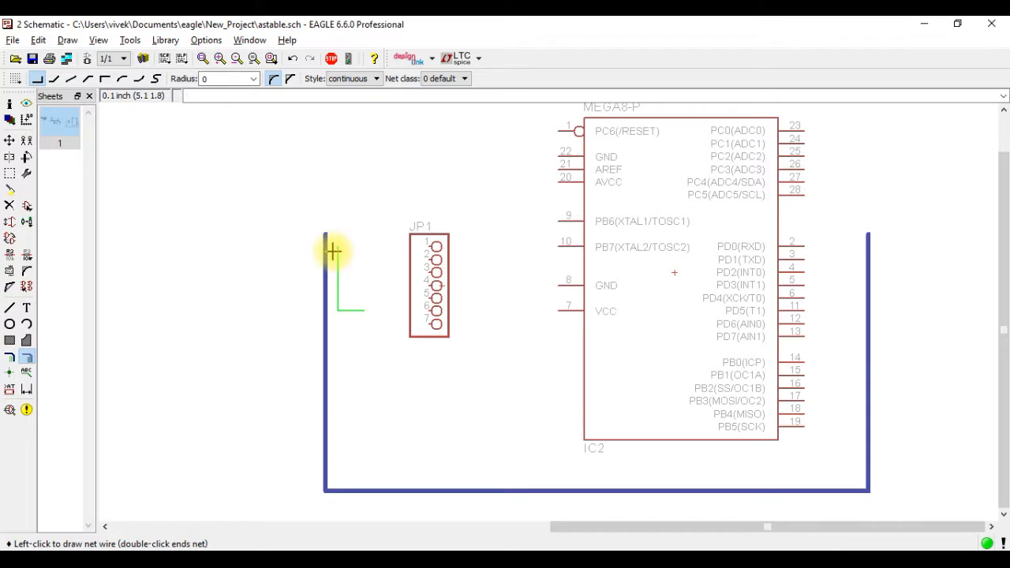
pyautogui.press('Escape')
# Rename the bus as PD[0..6]
pyautogui.click(9, 253)
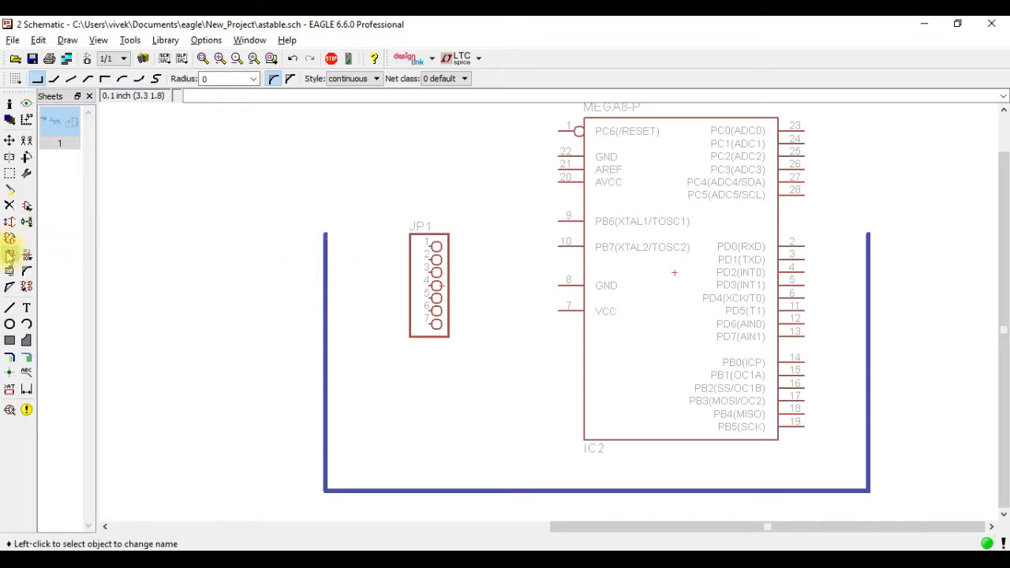
pyautogui.click(329, 280)
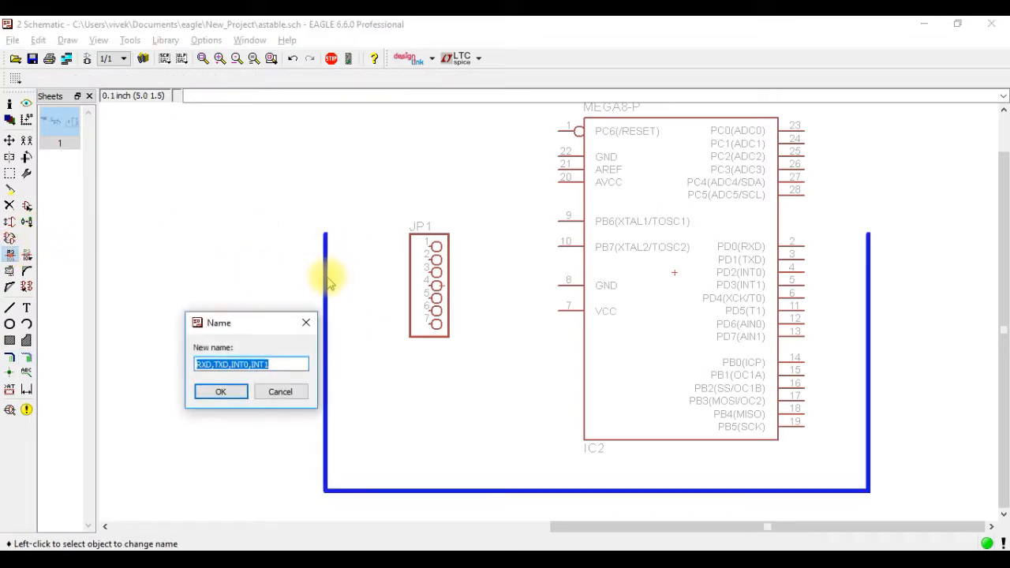
pyautogui.write('PD[0..6')
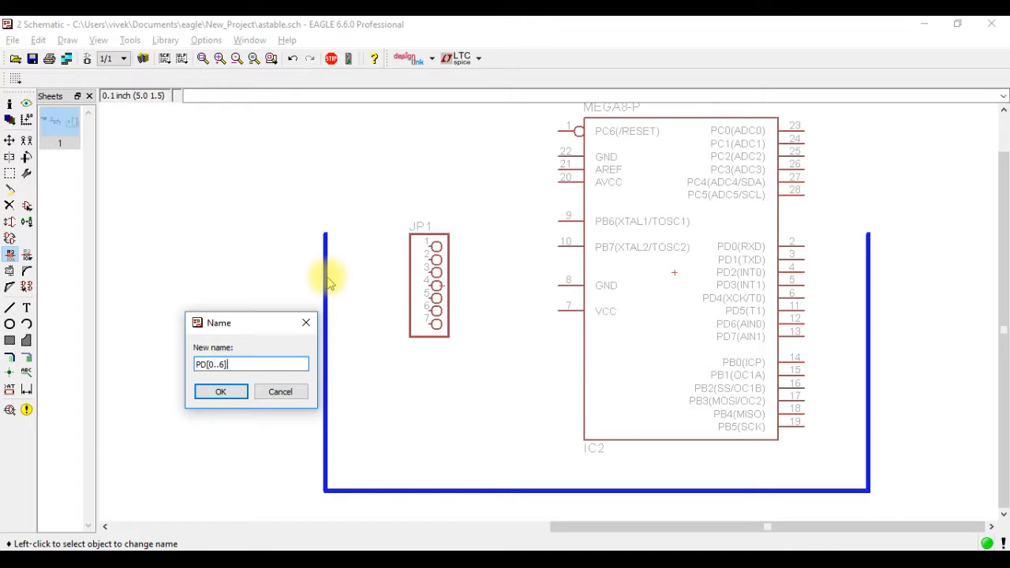
pyautogui.press('Return')
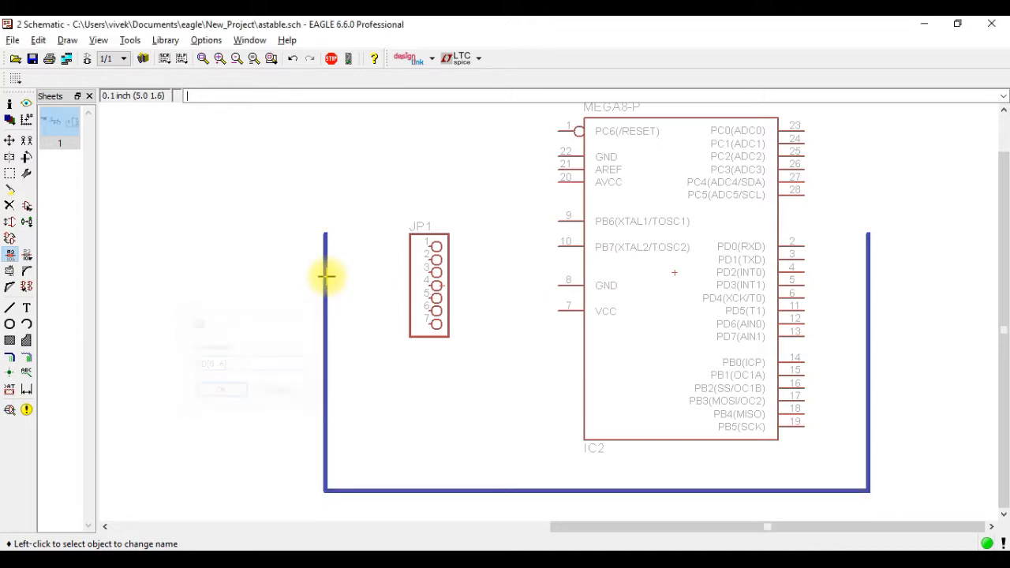
# Draw net PD0 from the bus to JP1 pin 1, and a second bus member net to JP1 pin 2
pyautogui.rightClick(327, 249)
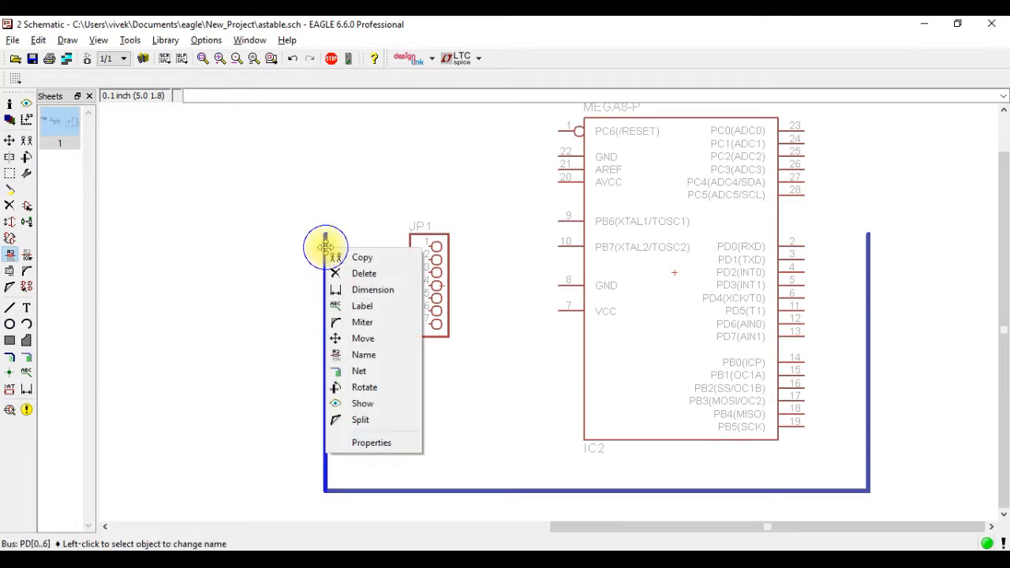
pyautogui.click(367, 372)
pyautogui.click(399, 385)
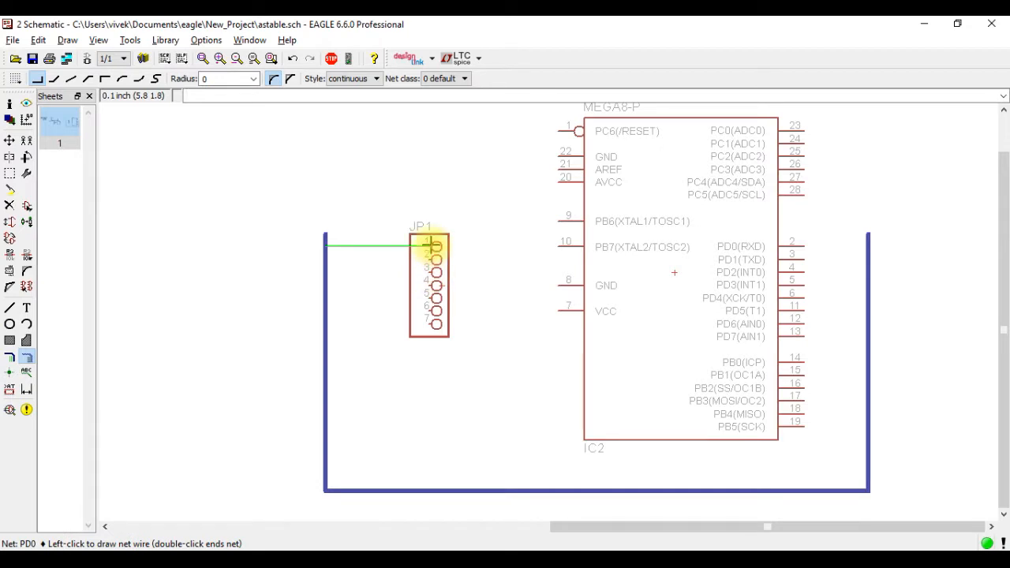
pyautogui.click(432, 246)
pyautogui.rightClick(327, 257)
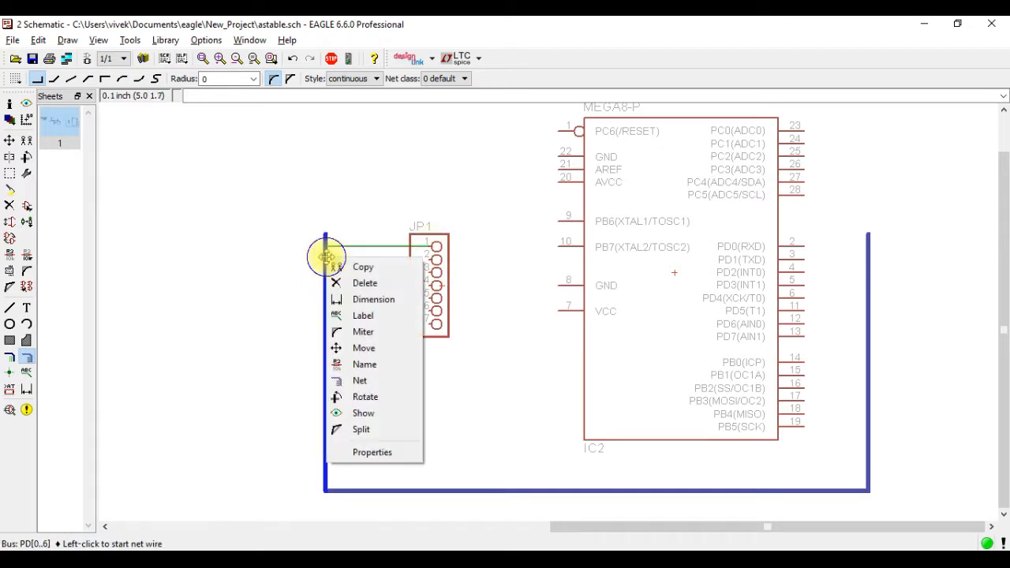
pyautogui.click(359, 380)
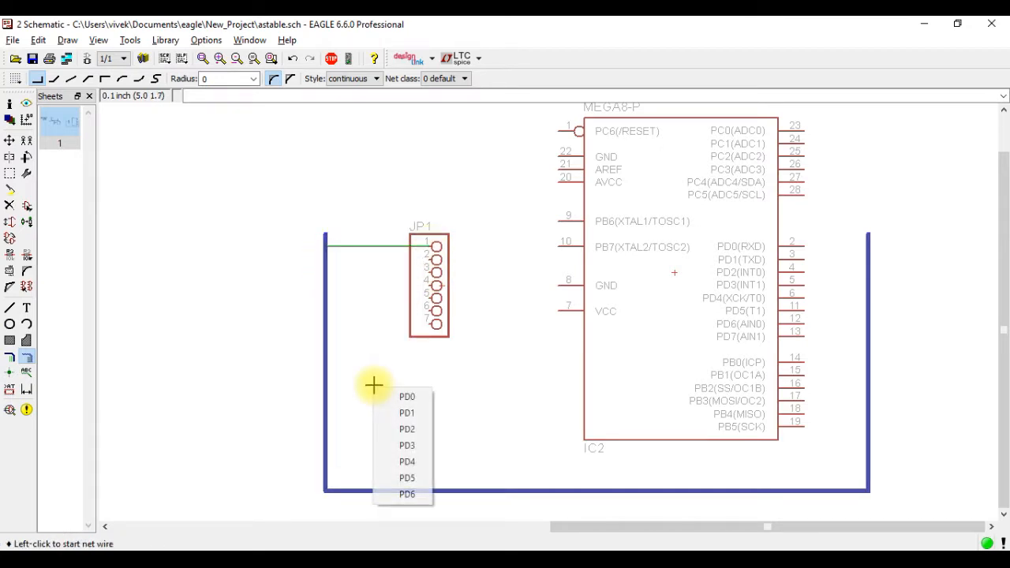
pyautogui.click(405, 413)
pyautogui.click(426, 259)
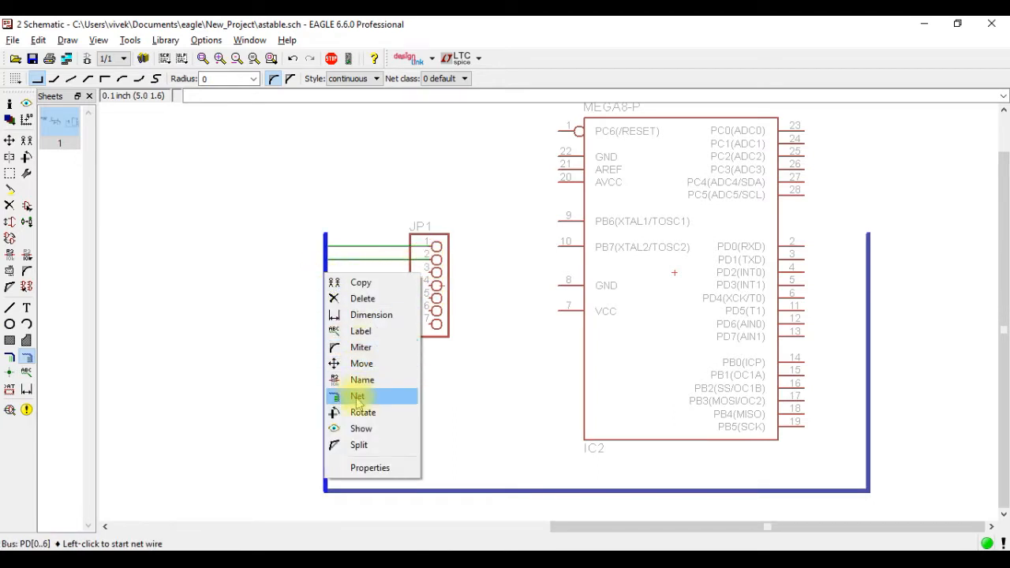
# Draw net PD1 from the bus to JP1 pin 3 and net PD3 to JP1 pin 4
pyautogui.click(356, 396)
pyautogui.click(387, 441)
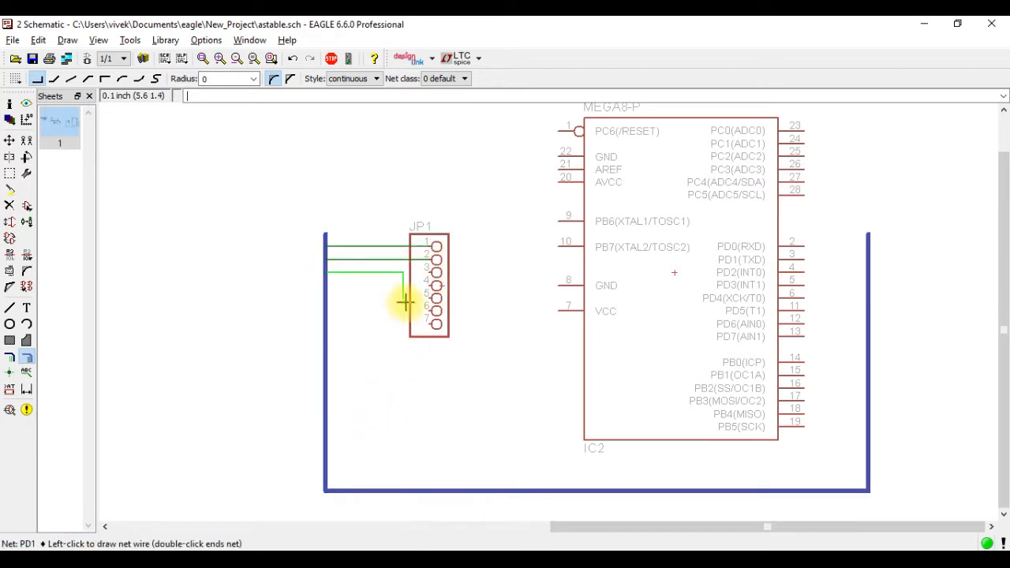
pyautogui.click(436, 272)
pyautogui.rightClick(326, 285)
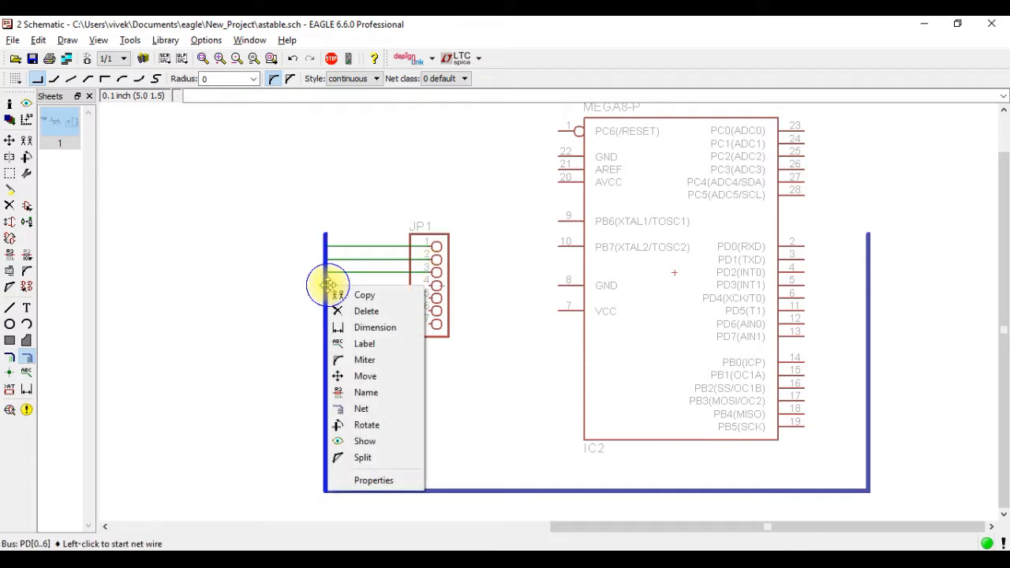
pyautogui.click(365, 409)
pyautogui.click(408, 466)
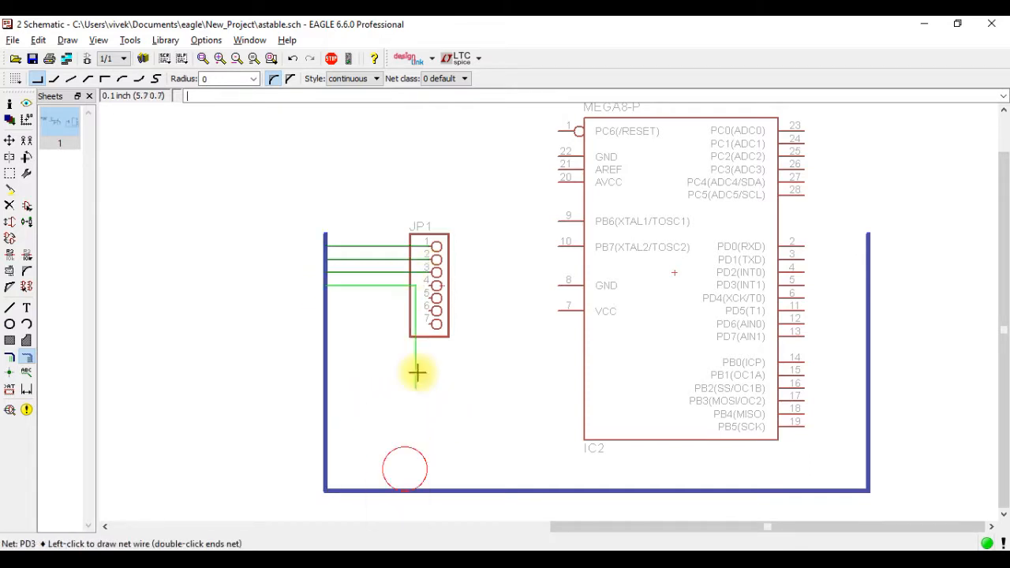
pyautogui.click(435, 285)
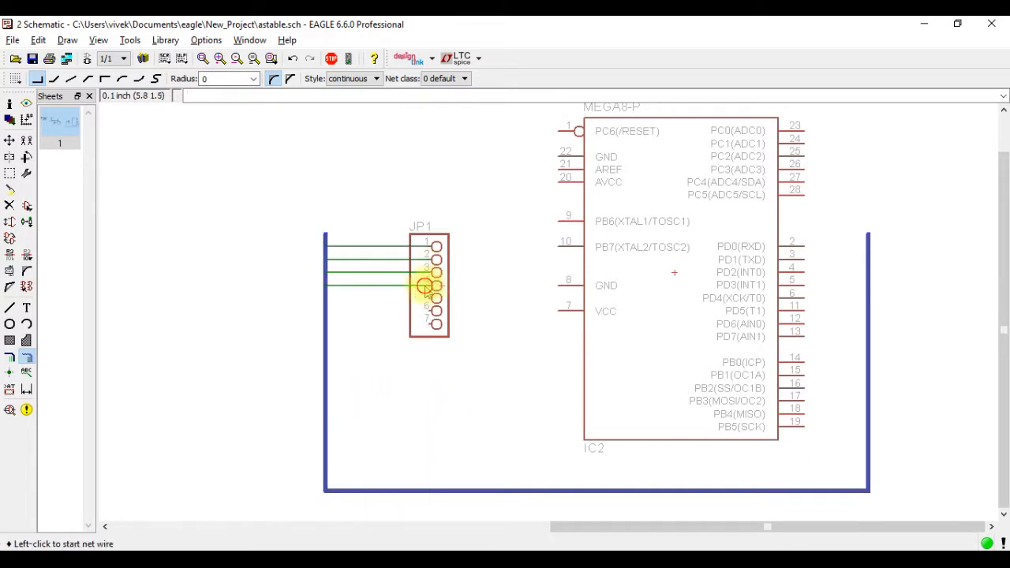
# Draw net PD6 from the bus straight across to JP1 pin 7
pyautogui.rightClick(326, 328)
pyautogui.click(371, 451)
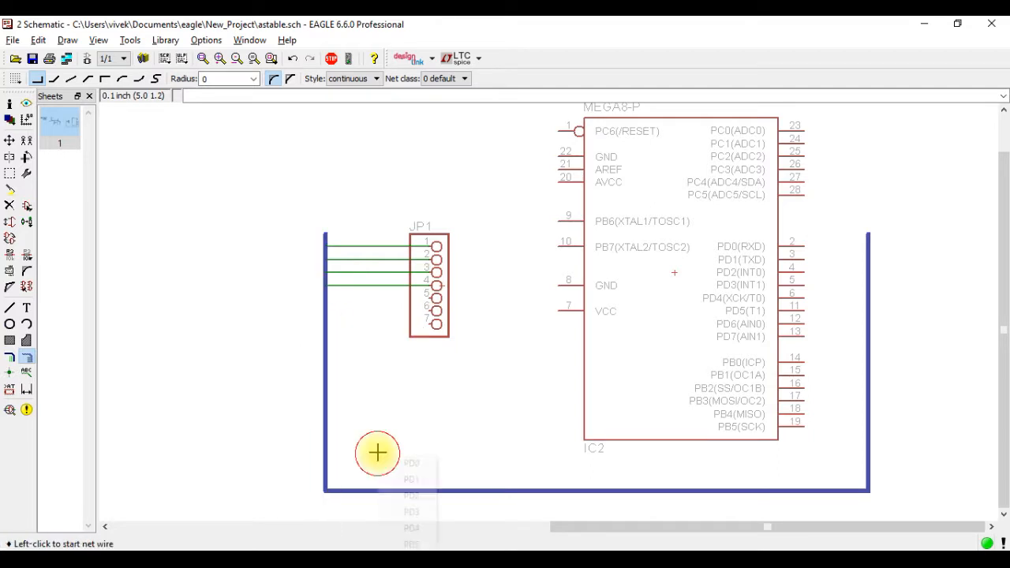
pyautogui.click(411, 544)
pyautogui.click(431, 324)
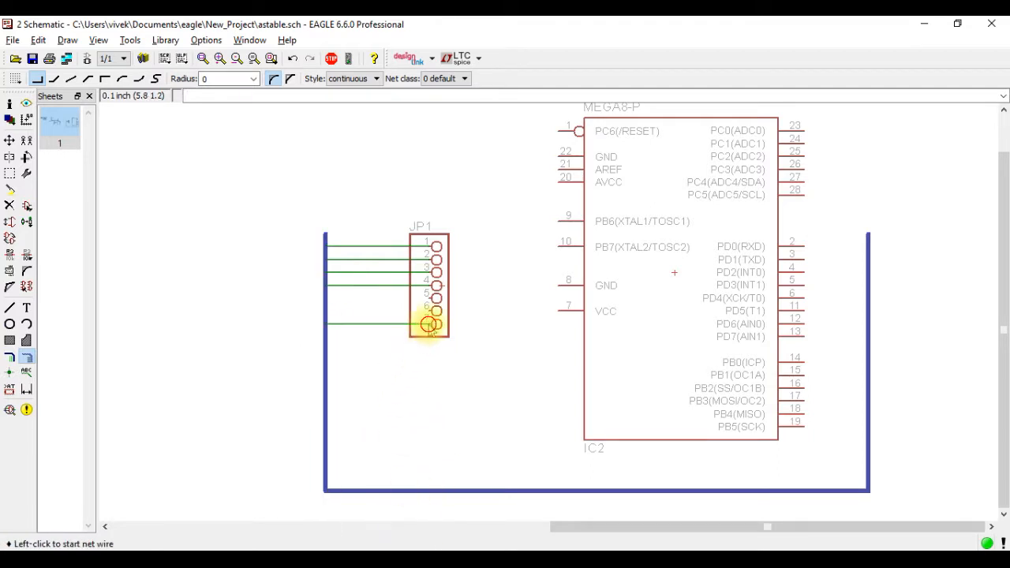
# Draw nets PD0 and PD1 from the bus to the PD0(RXD) and PD1(TXD) pins of IC2
pyautogui.rightClick(867, 244)
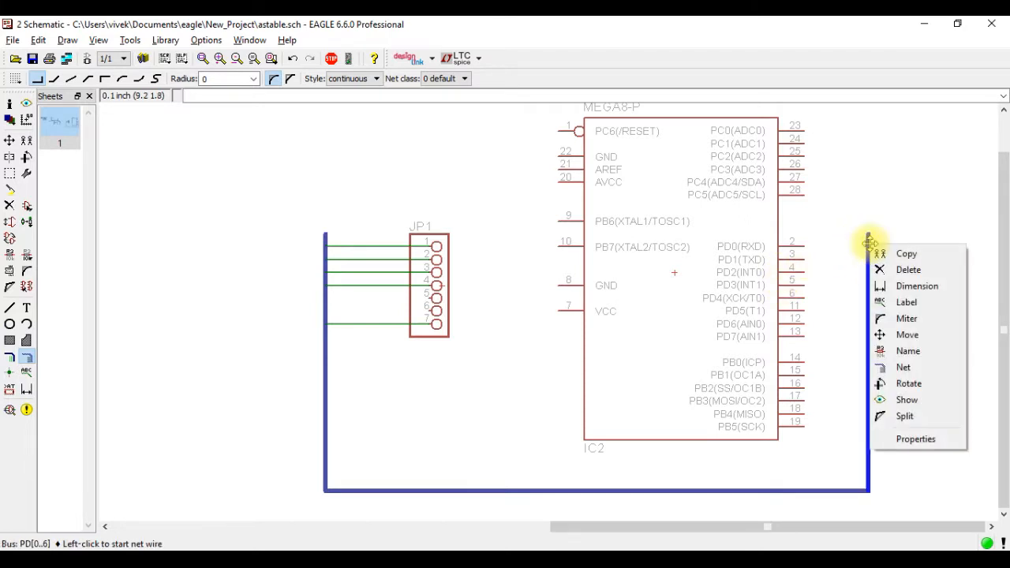
pyautogui.click(915, 367)
pyautogui.click(943, 377)
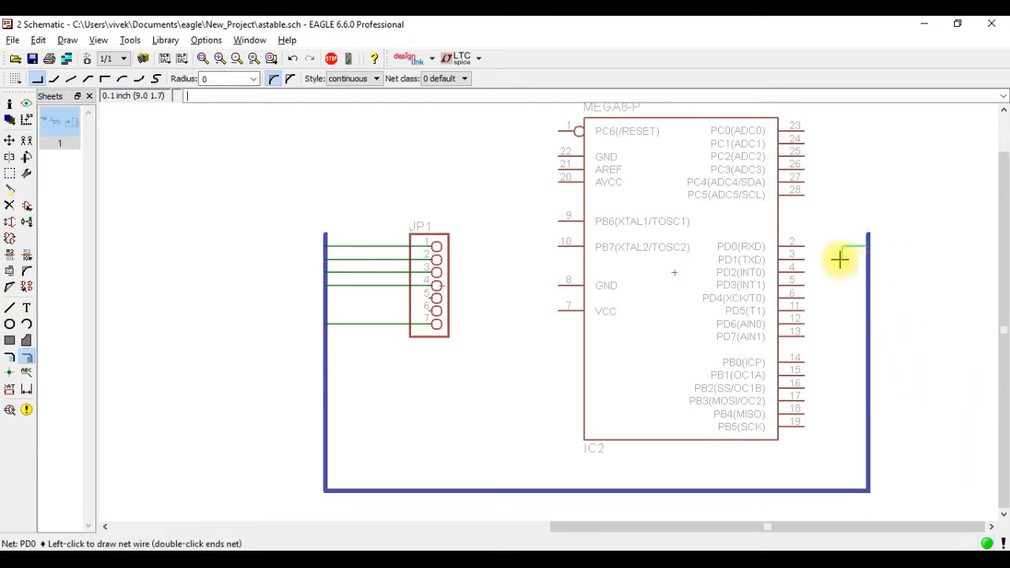
pyautogui.click(812, 243)
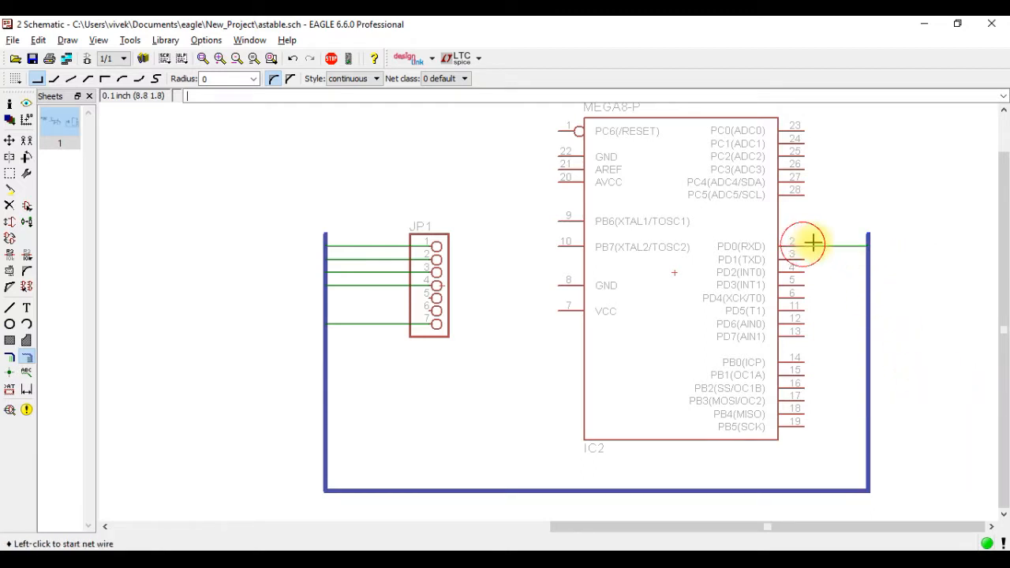
pyautogui.rightClick(868, 261)
pyautogui.click(907, 383)
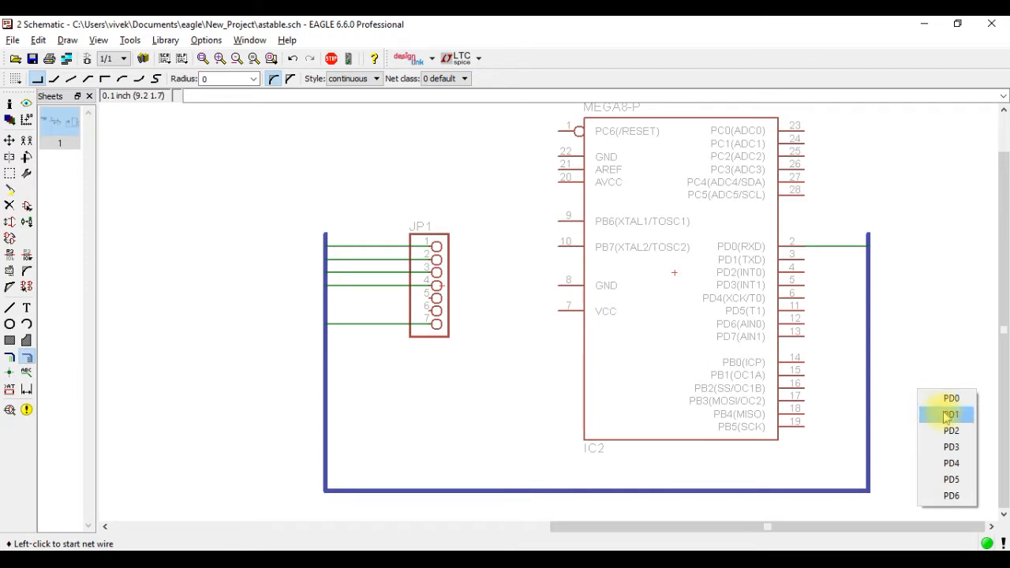
pyautogui.click(931, 414)
pyautogui.click(802, 254)
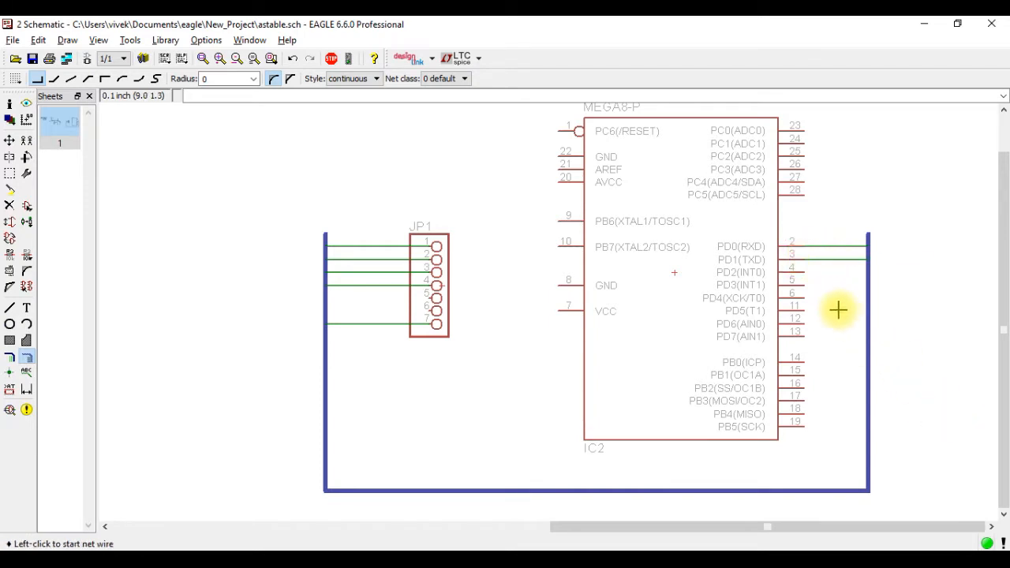
# Draw net PD6 from the bus to the PD6(AIN0) pin of IC2
pyautogui.rightClick(868, 322)
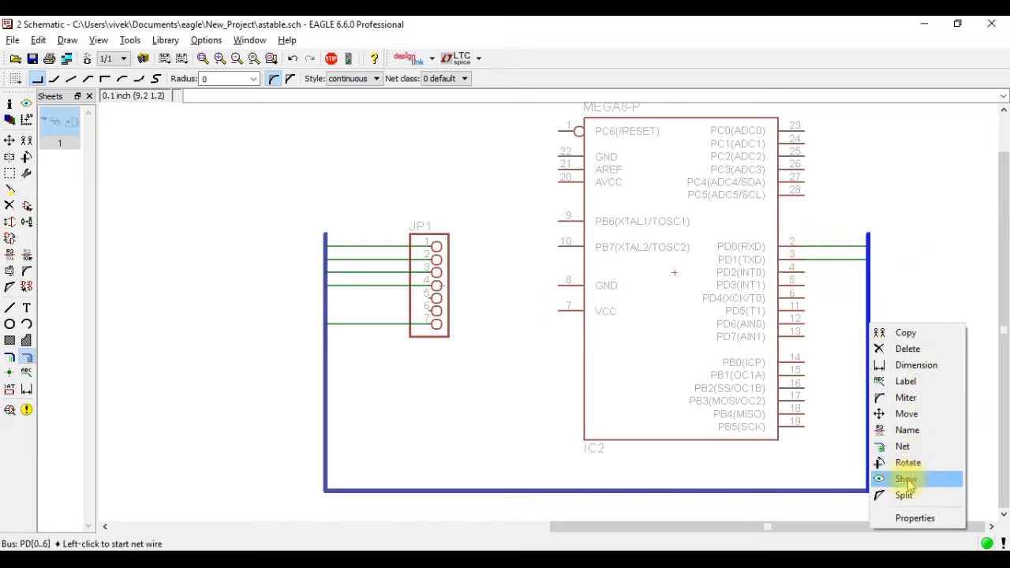
pyautogui.click(911, 447)
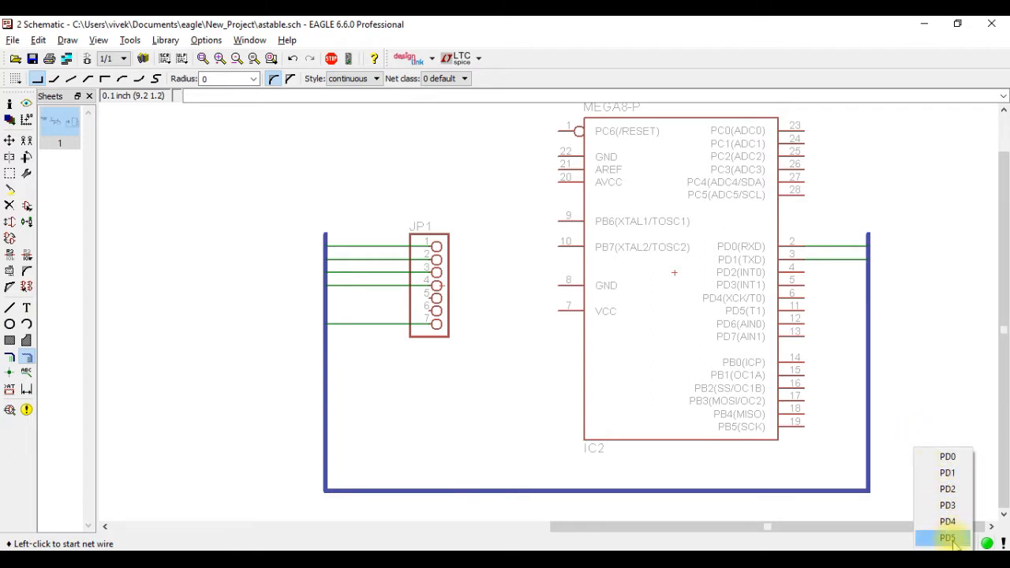
pyautogui.click(950, 543)
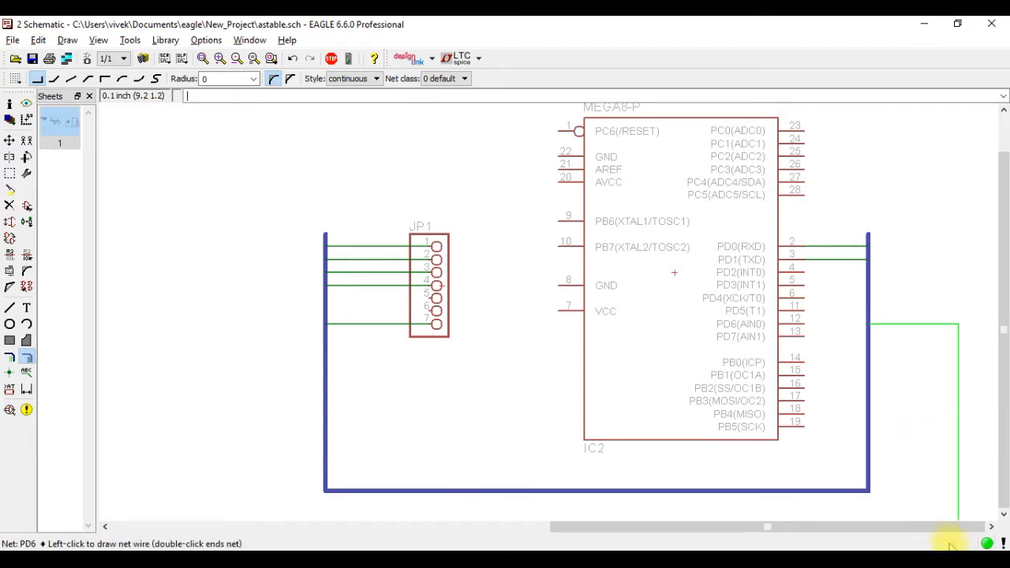
pyautogui.click(798, 324)
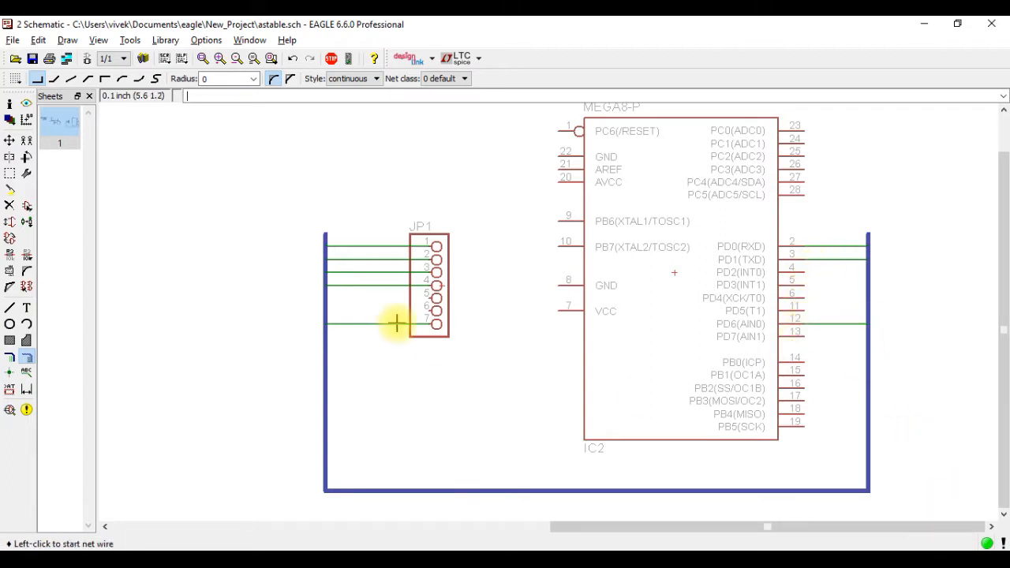
# Highlight the nets at JP1 pins 1 and 7 with Show to check their connections to IC2
pyautogui.click(26, 104)
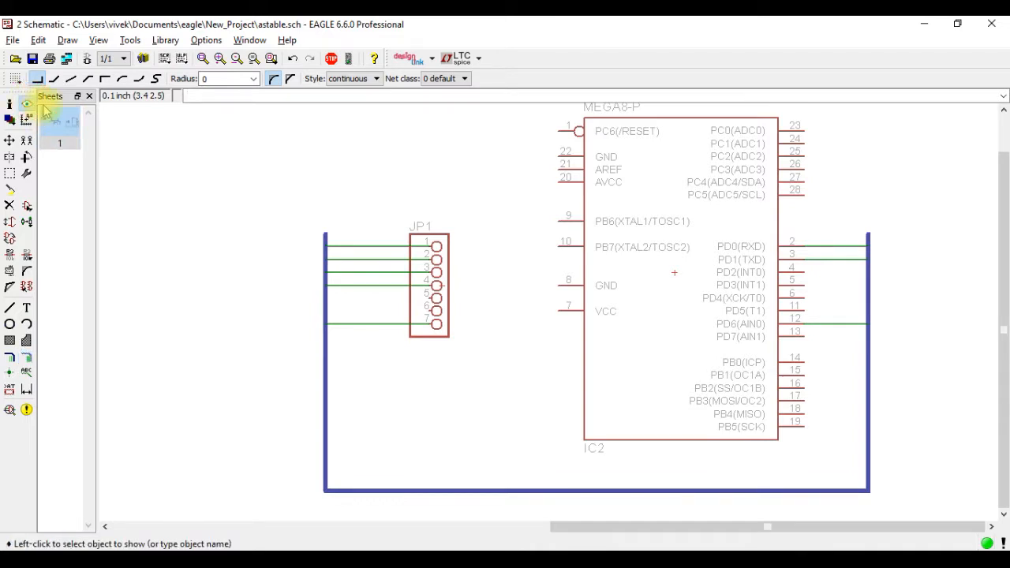
pyautogui.click(363, 246)
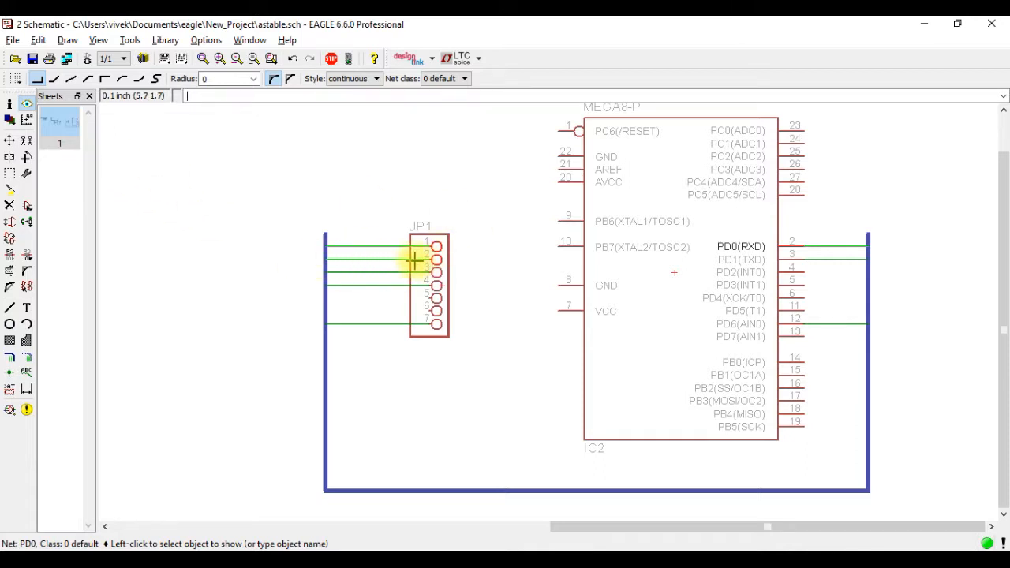
pyautogui.click(389, 324)
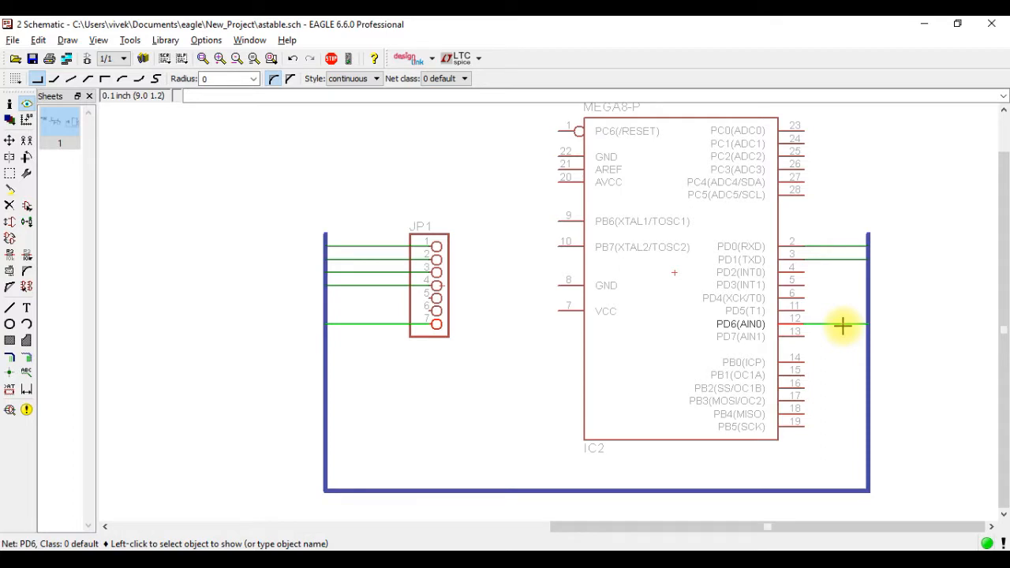
# Delete the net at JP1 pin 2 and redraw it as a member net from the PD[0..6] bus
pyautogui.click(9, 205)
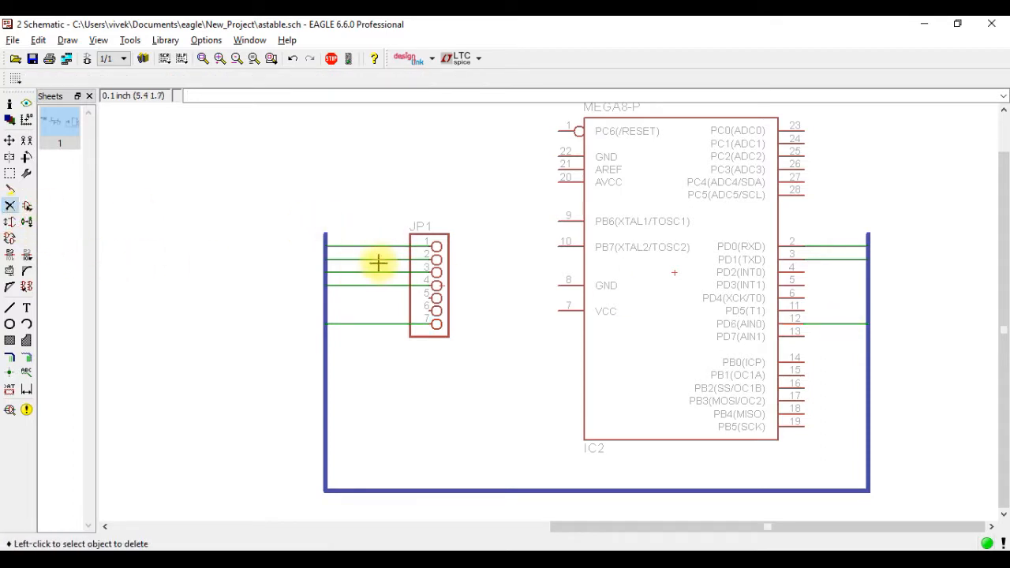
pyautogui.rightClick(324, 261)
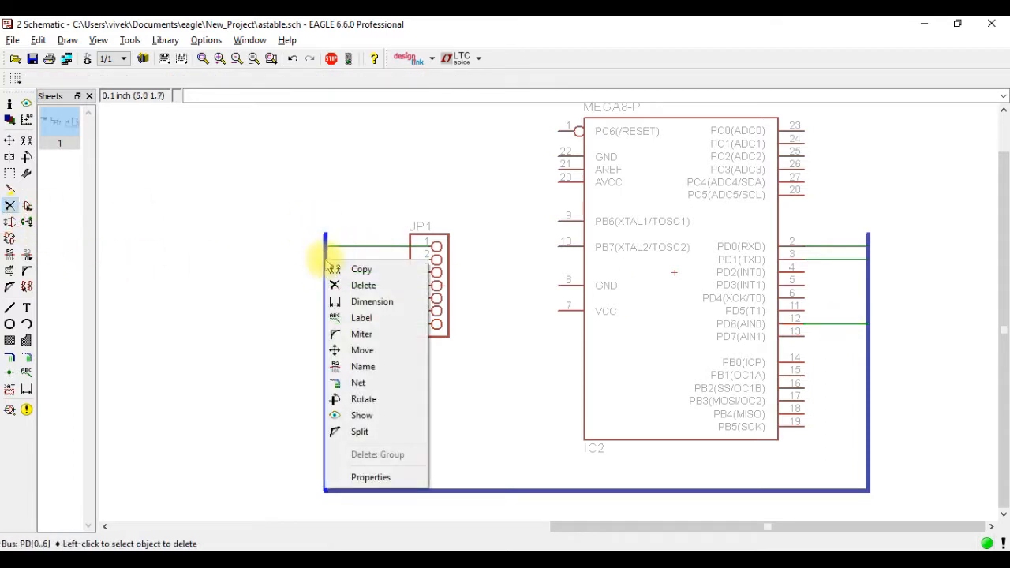
pyautogui.click(359, 383)
pyautogui.click(394, 377)
pyautogui.click(412, 258)
# Highlight net PD0 at JP1 pin 1 with Show to recheck which pins it connects
pyautogui.click(26, 104)
pyautogui.click(348, 245)
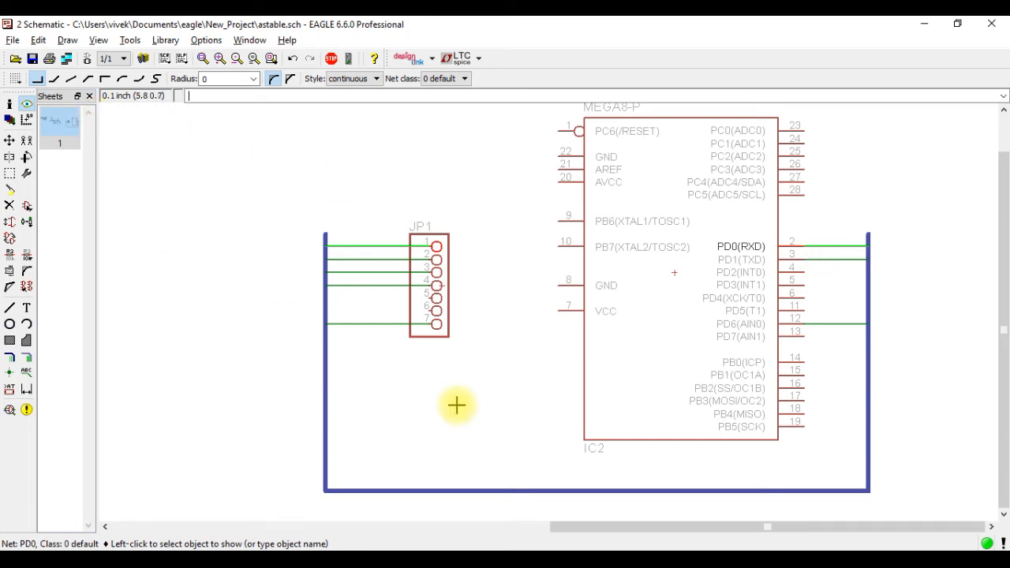
pyautogui.click(561, 560)
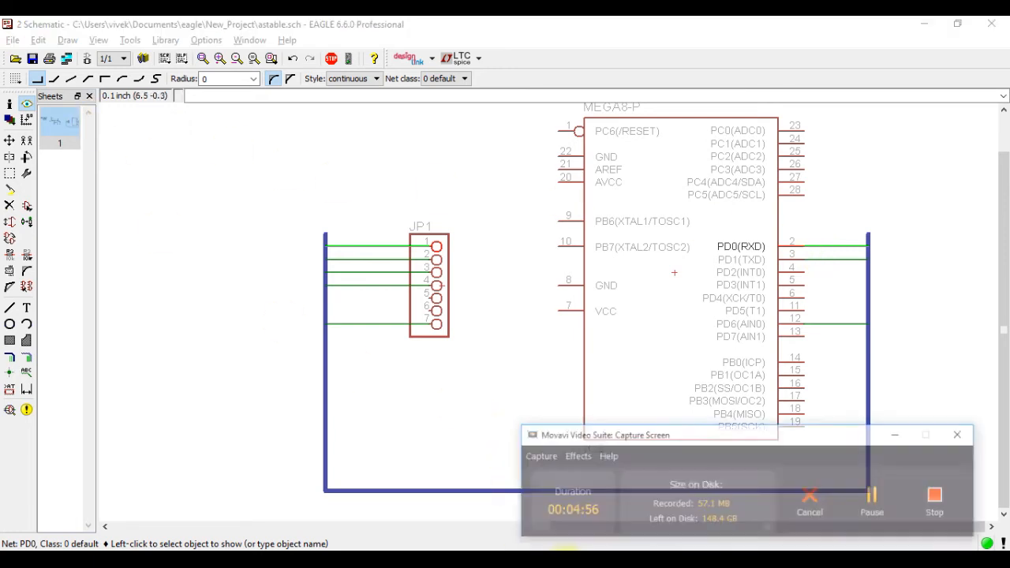